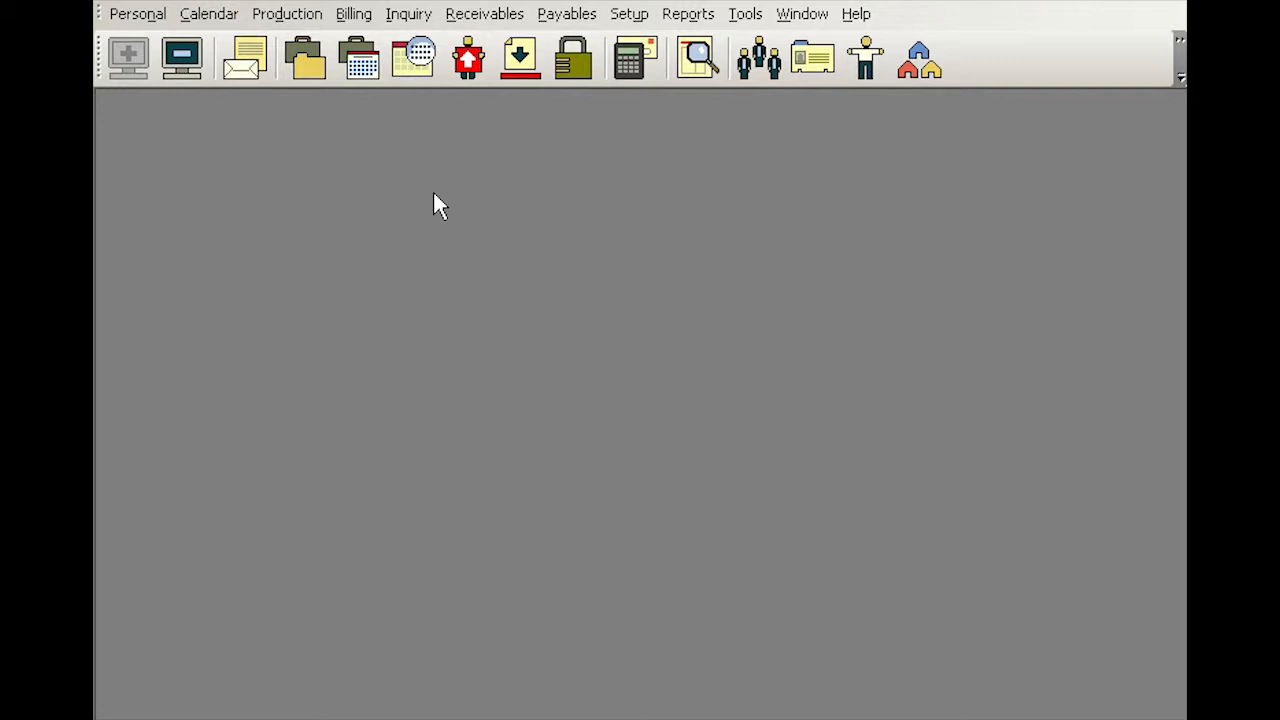
Step: Open the Resources list and bring up its context menu for managing records
left_click(629, 14)
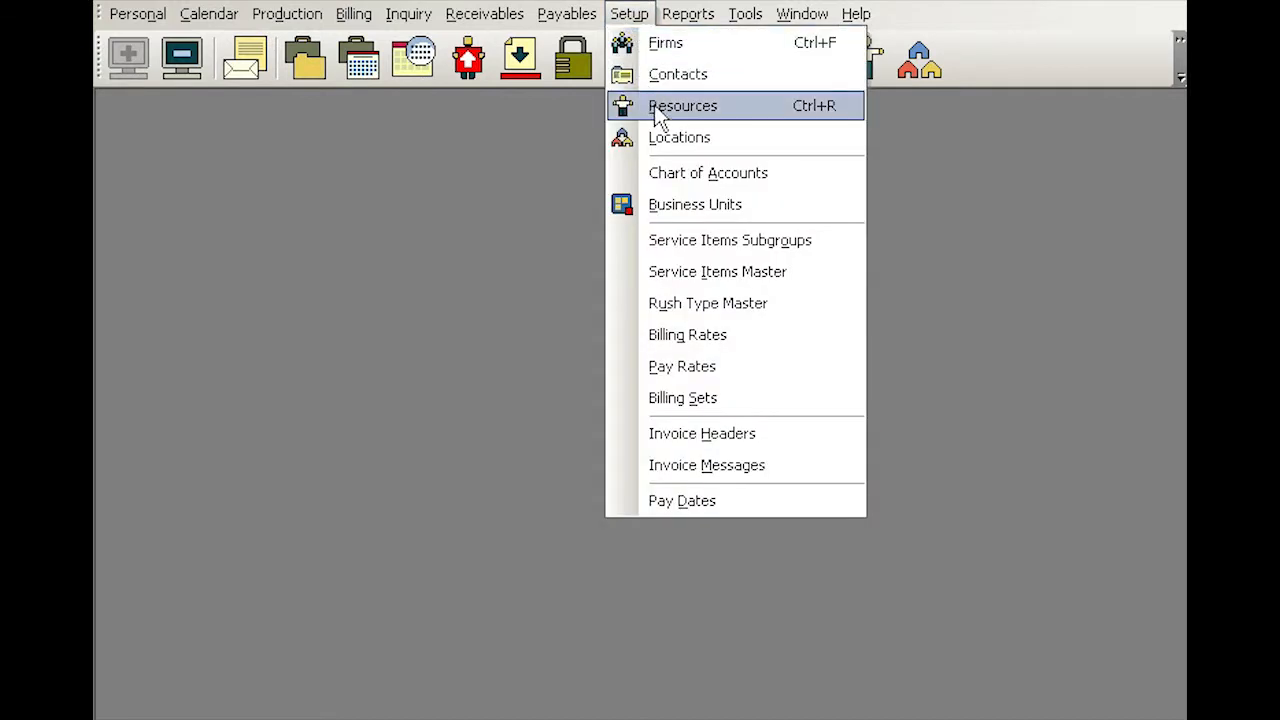
left_click(533, 136)
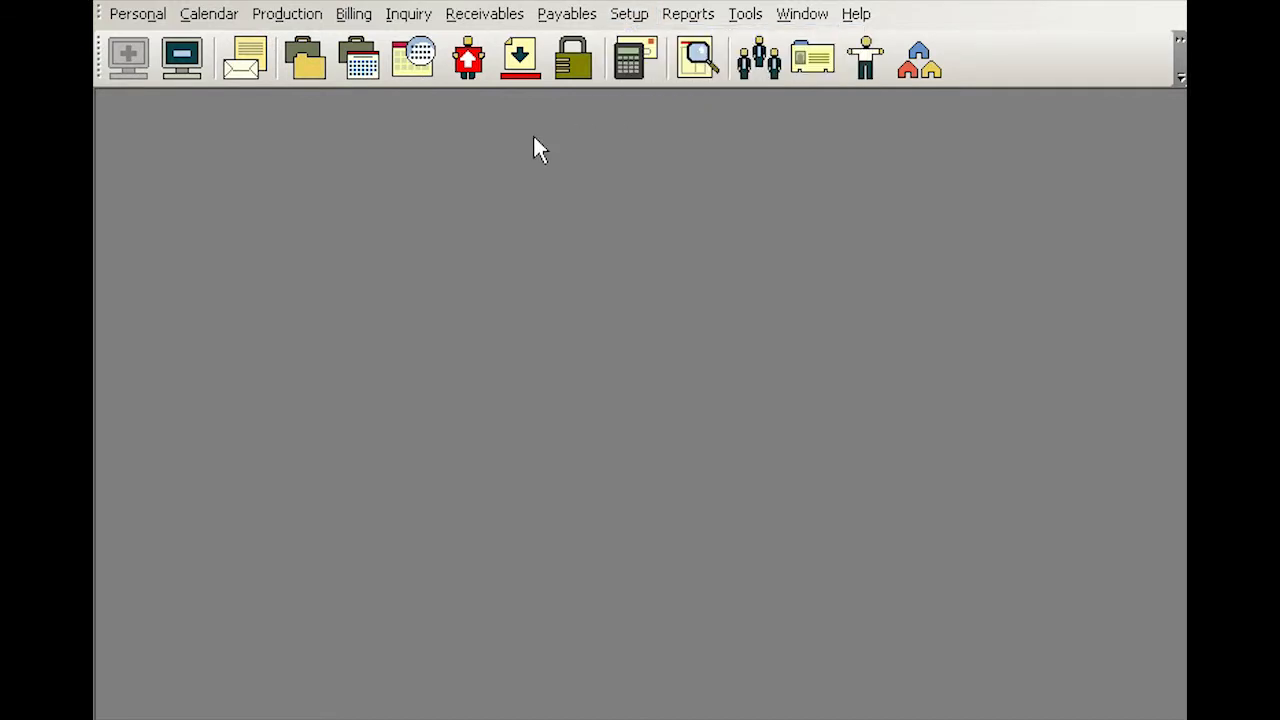
left_click(866, 70)
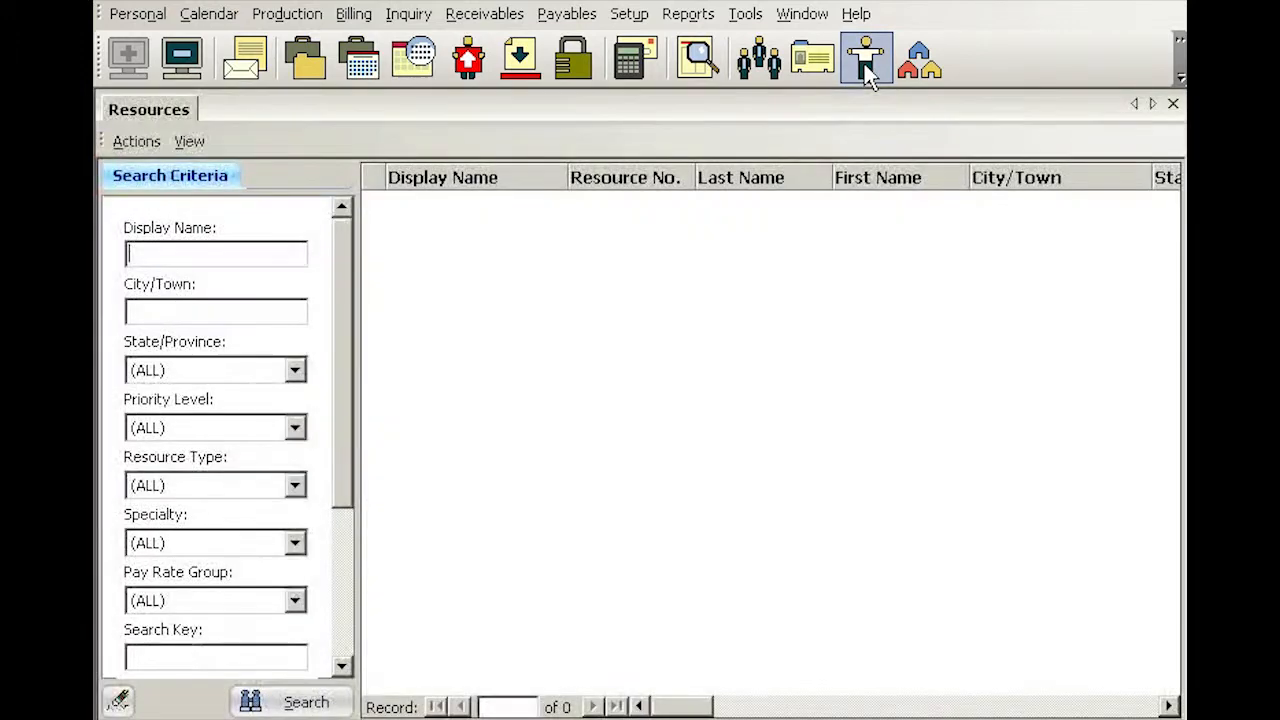
right_click(594, 252)
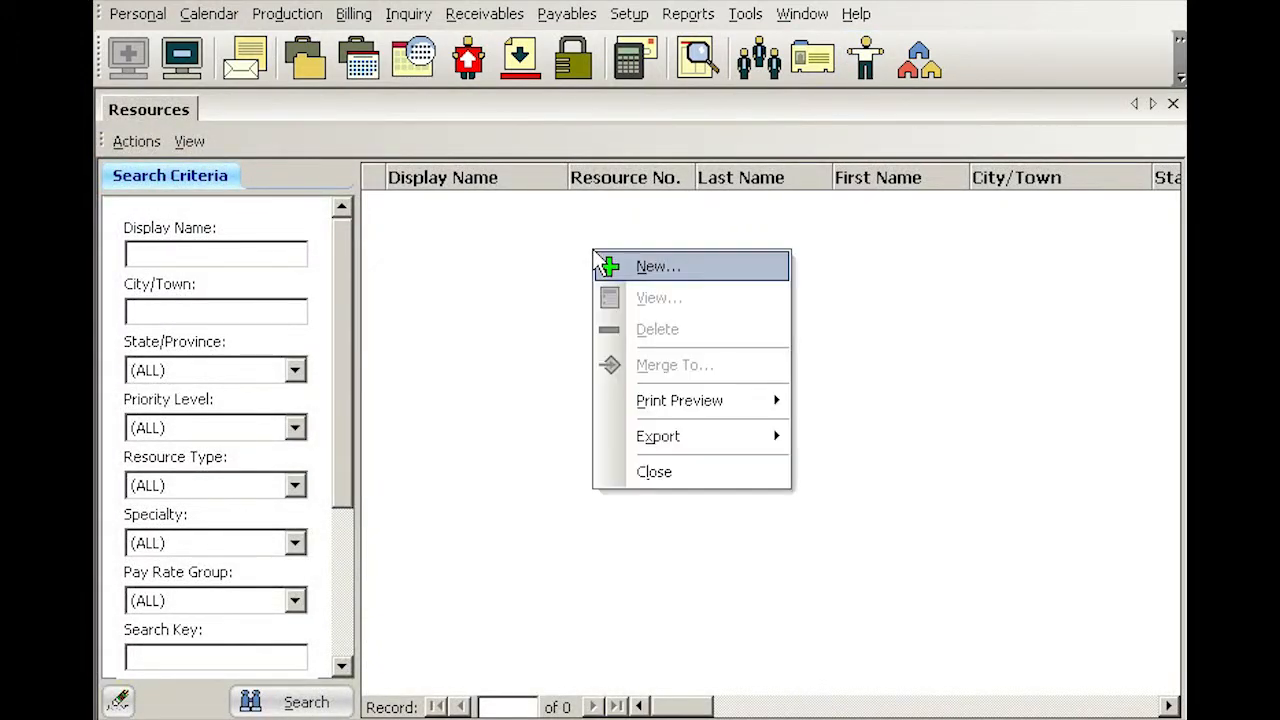
Step: Create a new resource and enter the person's first name, middle initial and last name
left_click(668, 264)
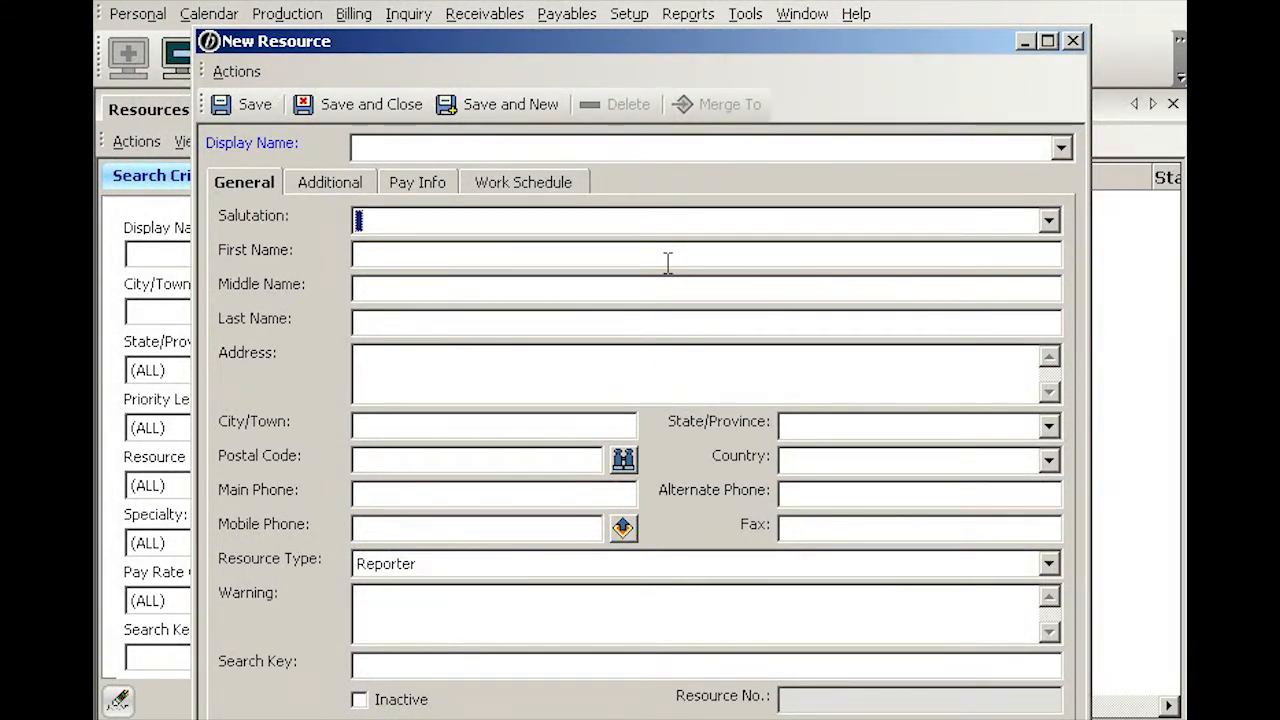
key("Tab")
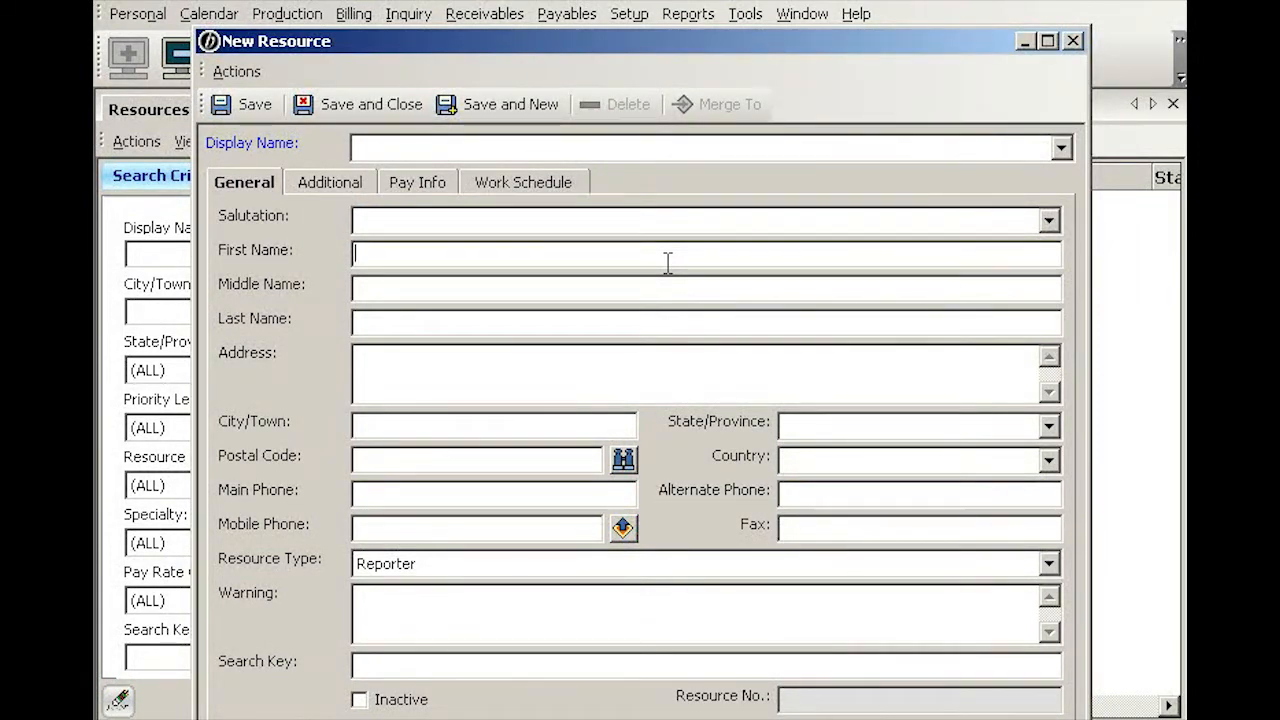
key("Tab")
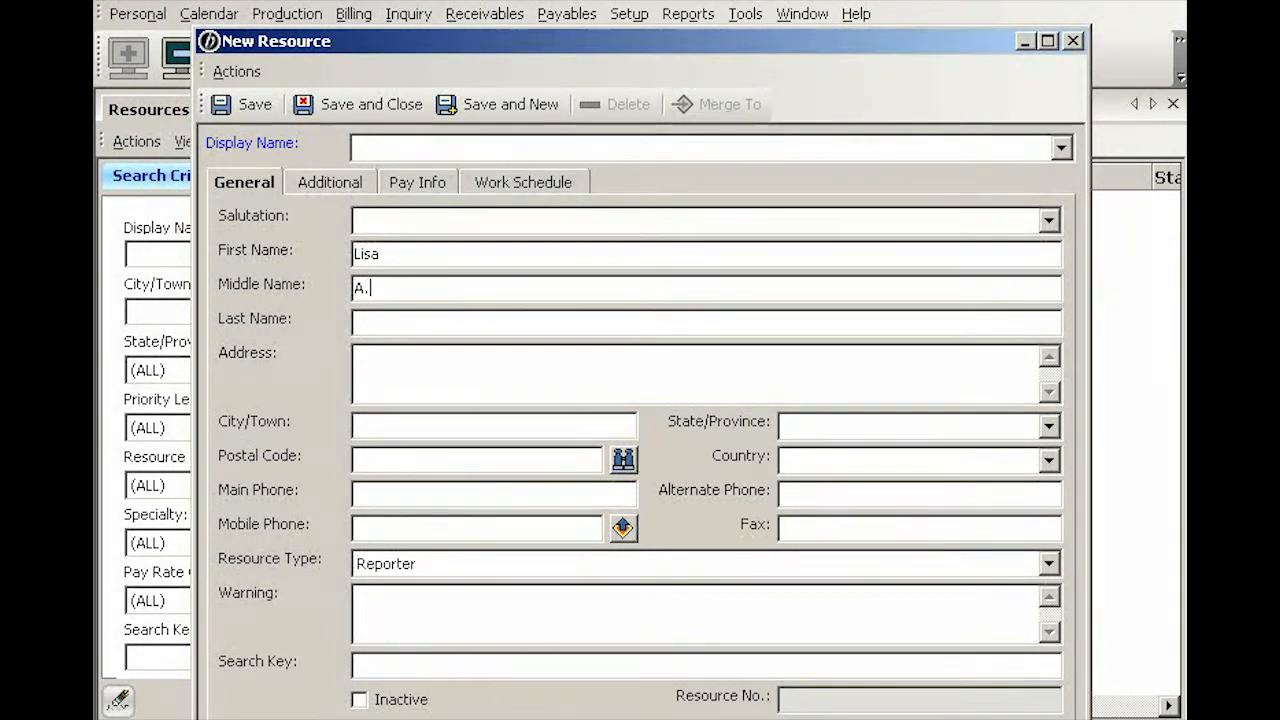
key("Tab")
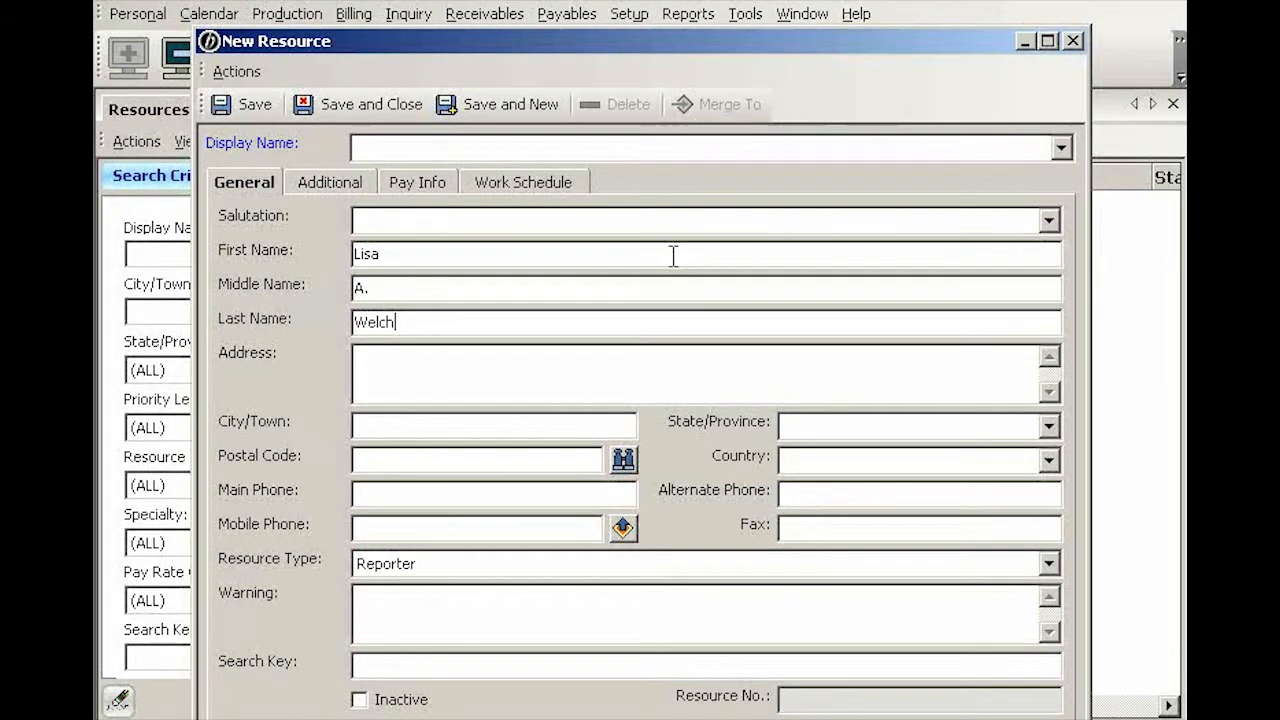
left_click(1061, 149)
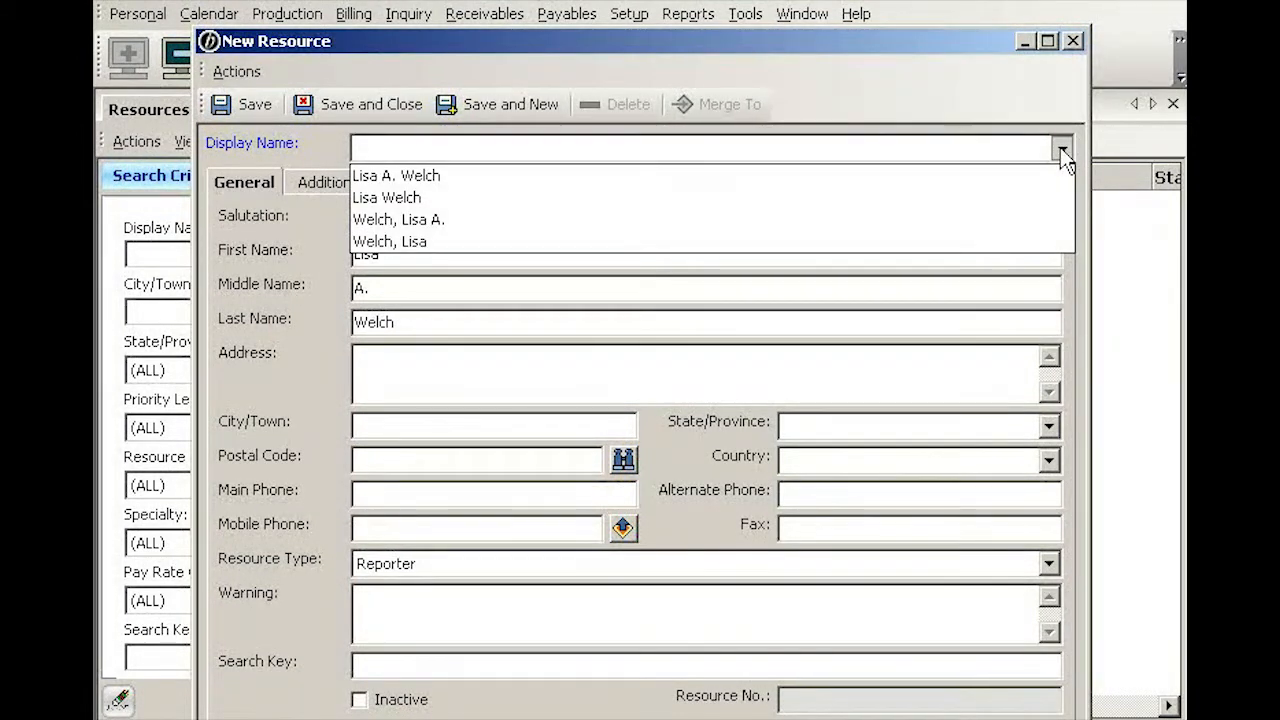
Step: Choose the 'Last, First' display name and enter the resource's mobile phone number
left_click(418, 245)
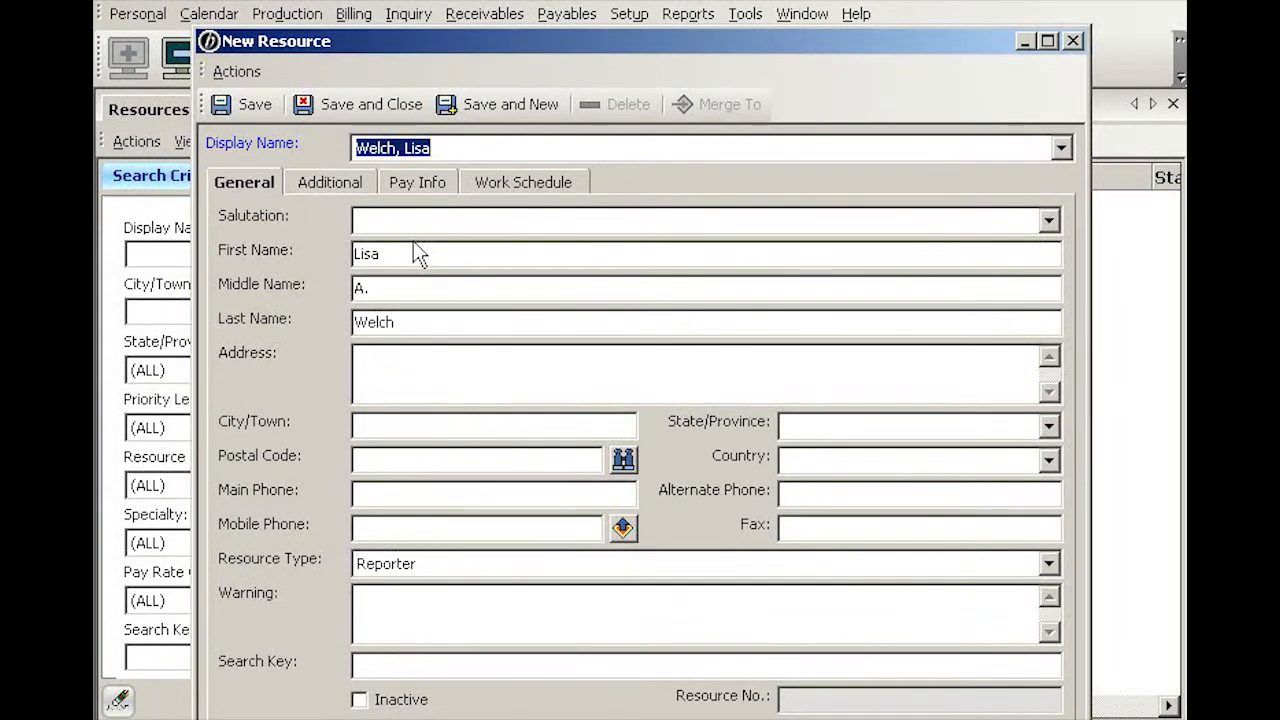
left_click(374, 357)
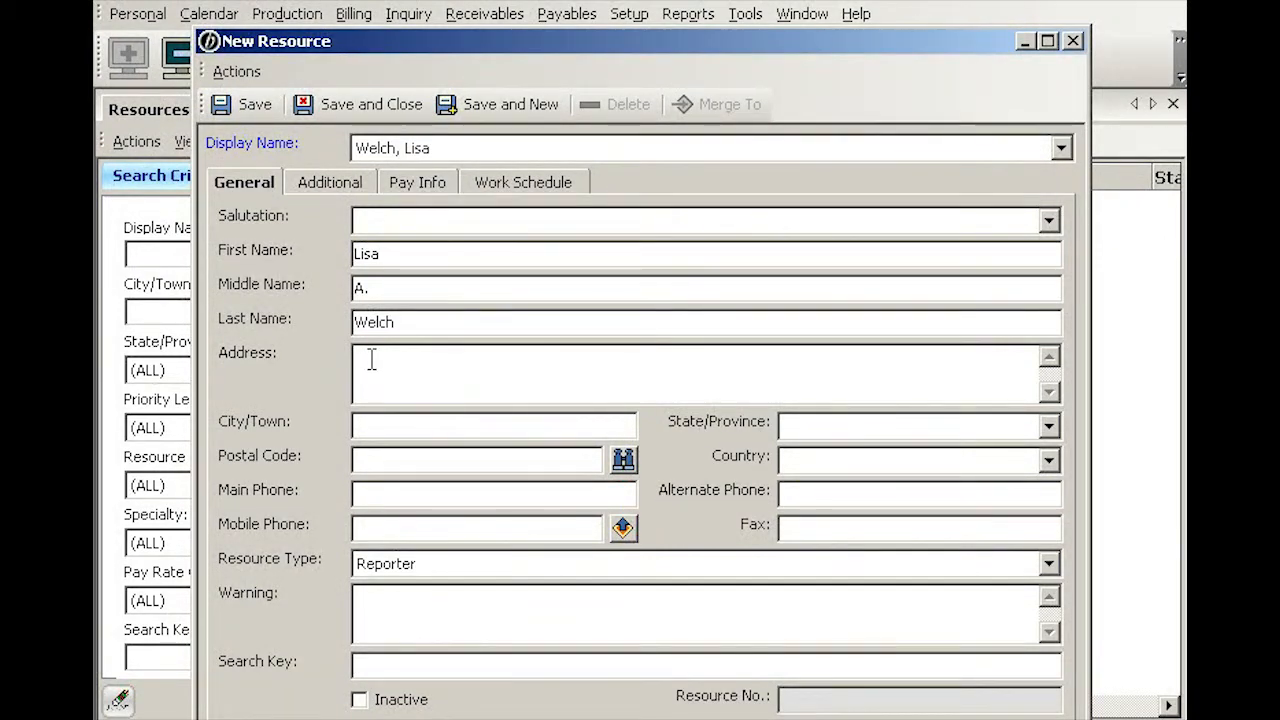
left_click(371, 494)
type("1")
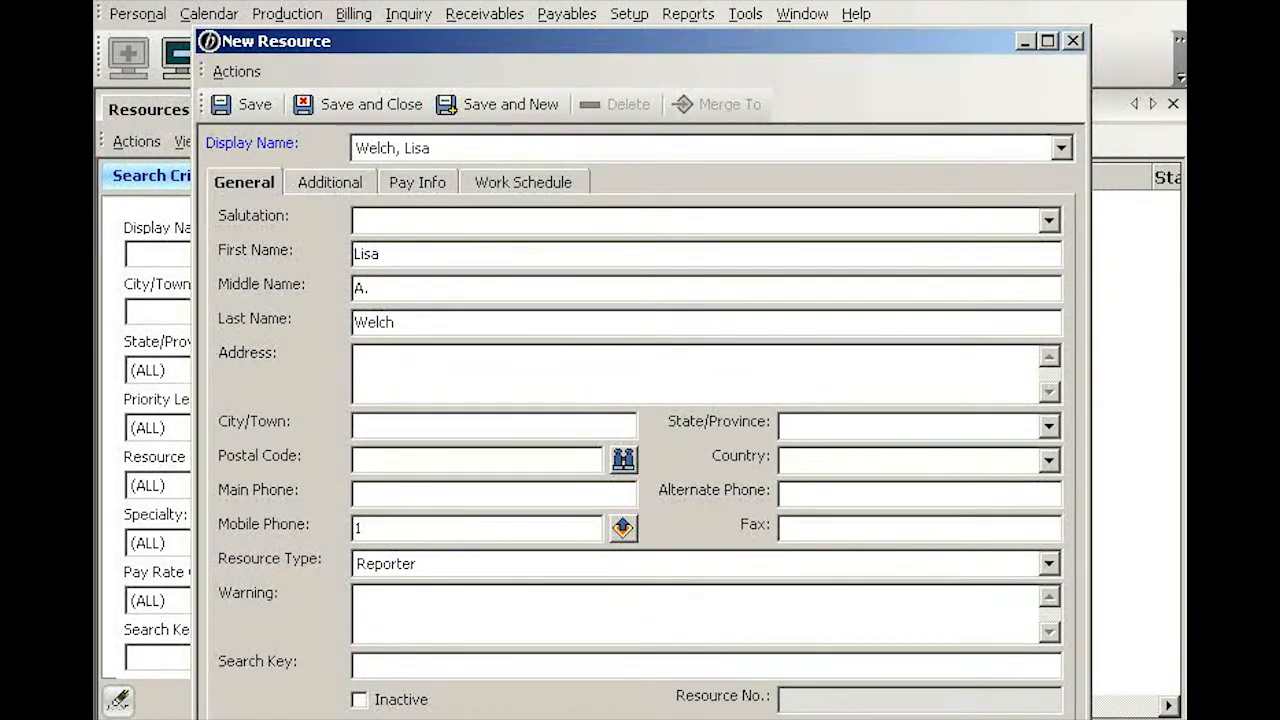
type("-832-555-1234")
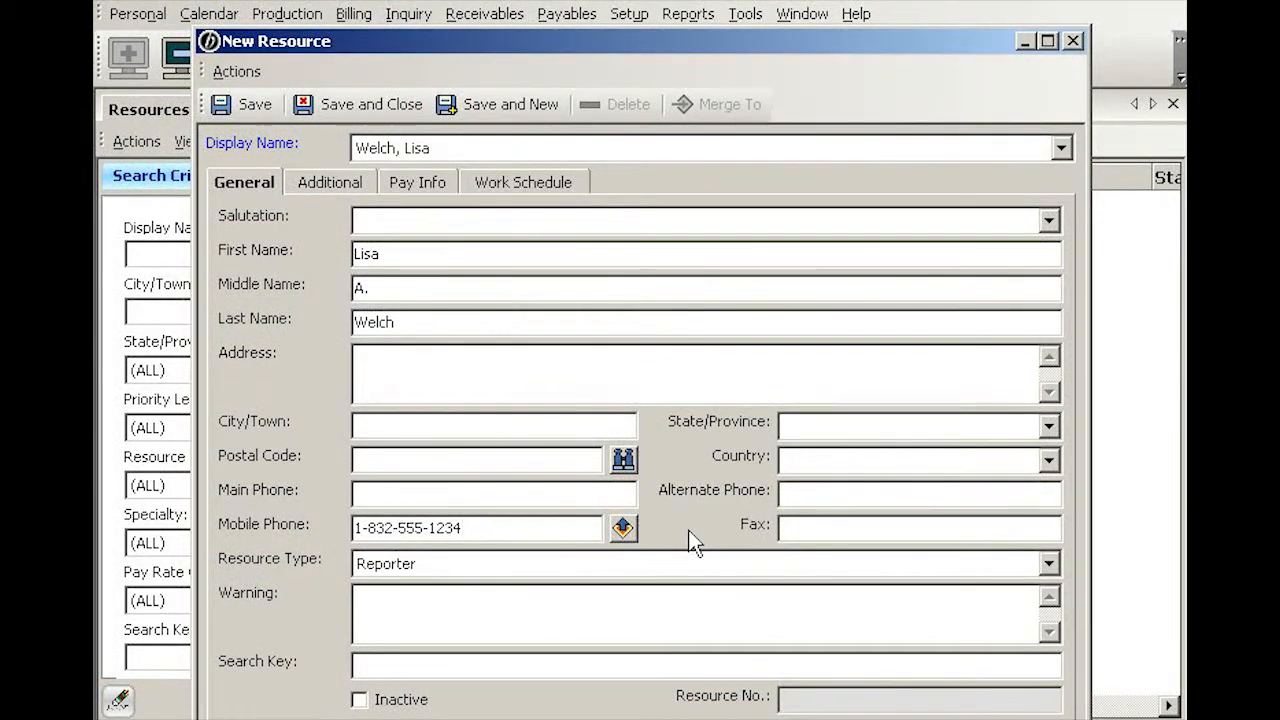
left_click(623, 528)
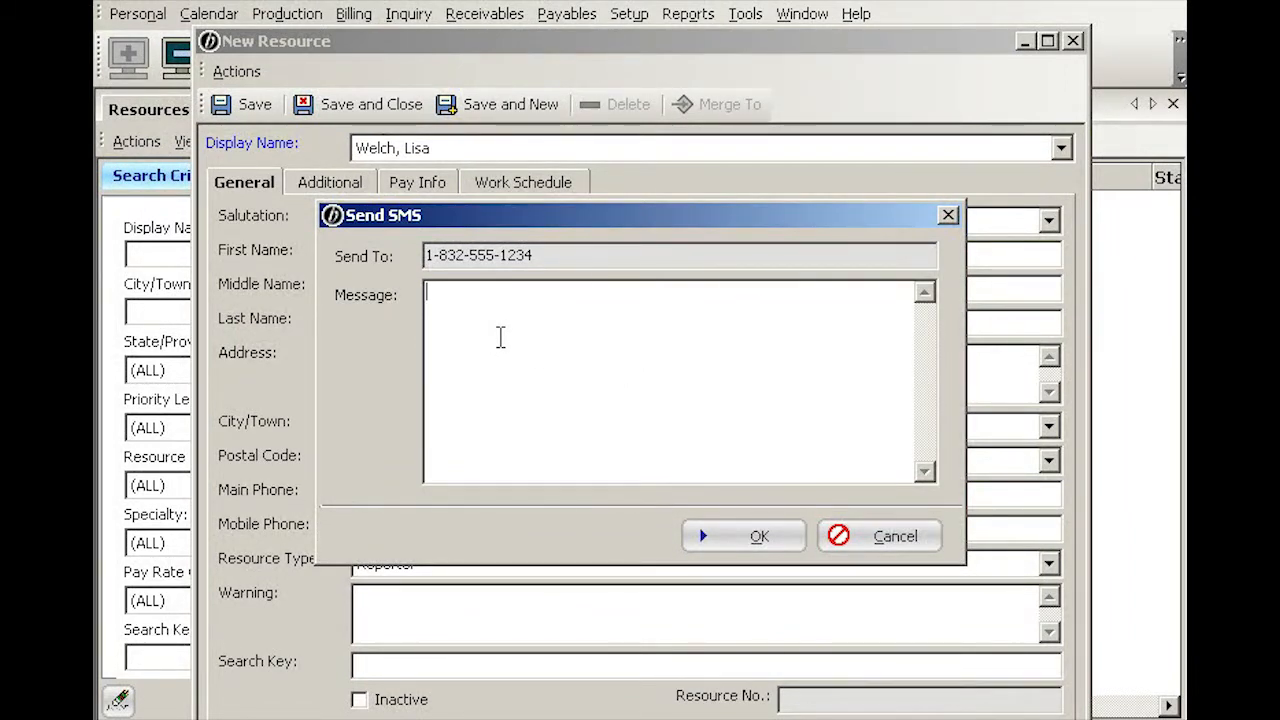
left_click(895, 536)
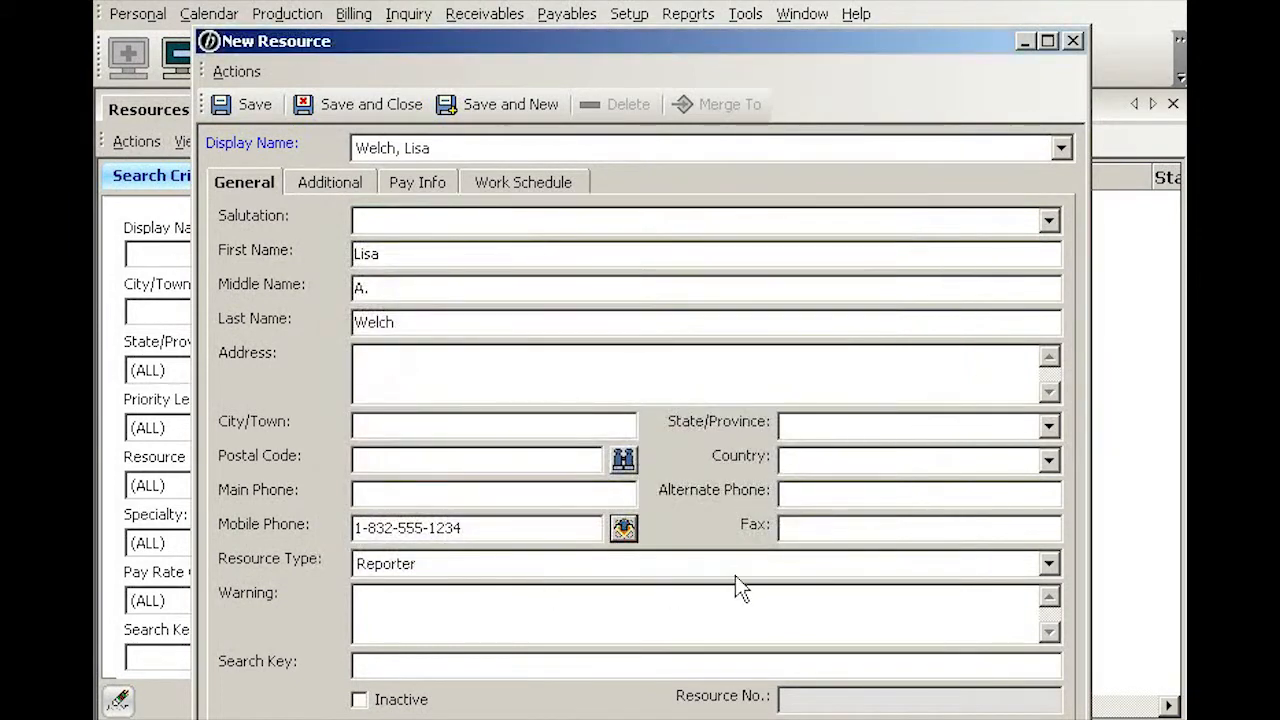
left_click(1052, 563)
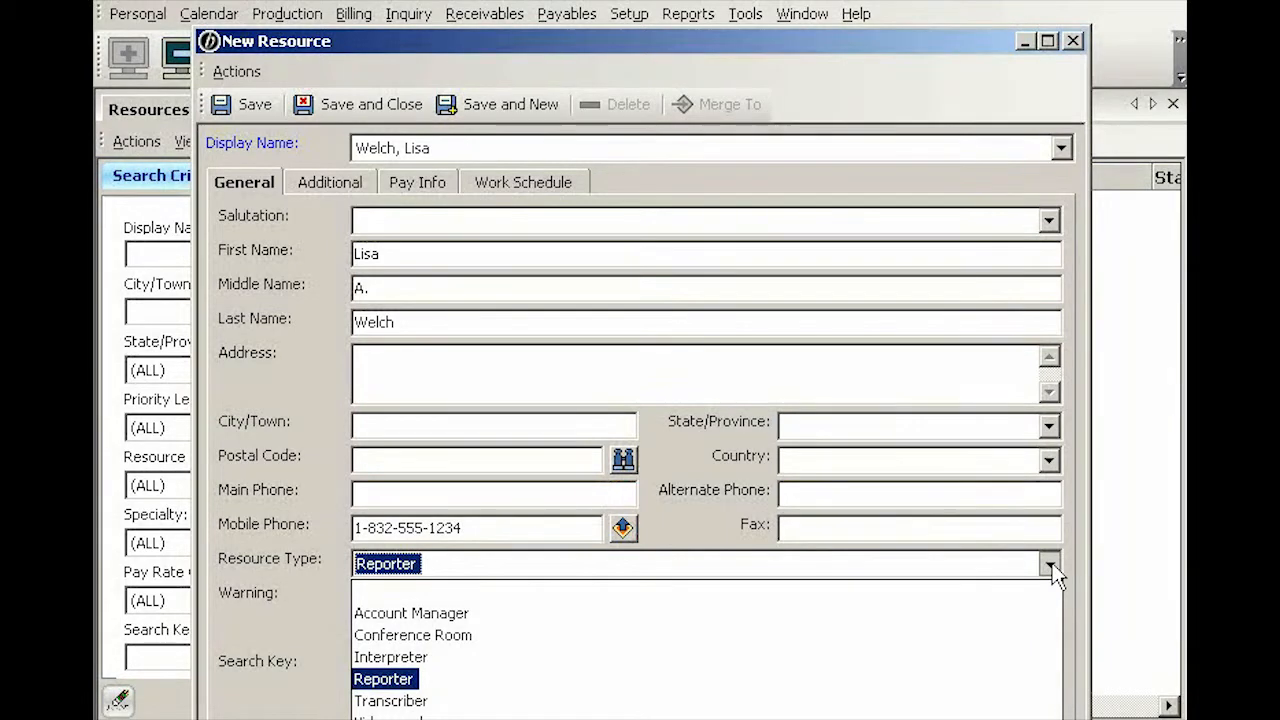
left_click(1052, 563)
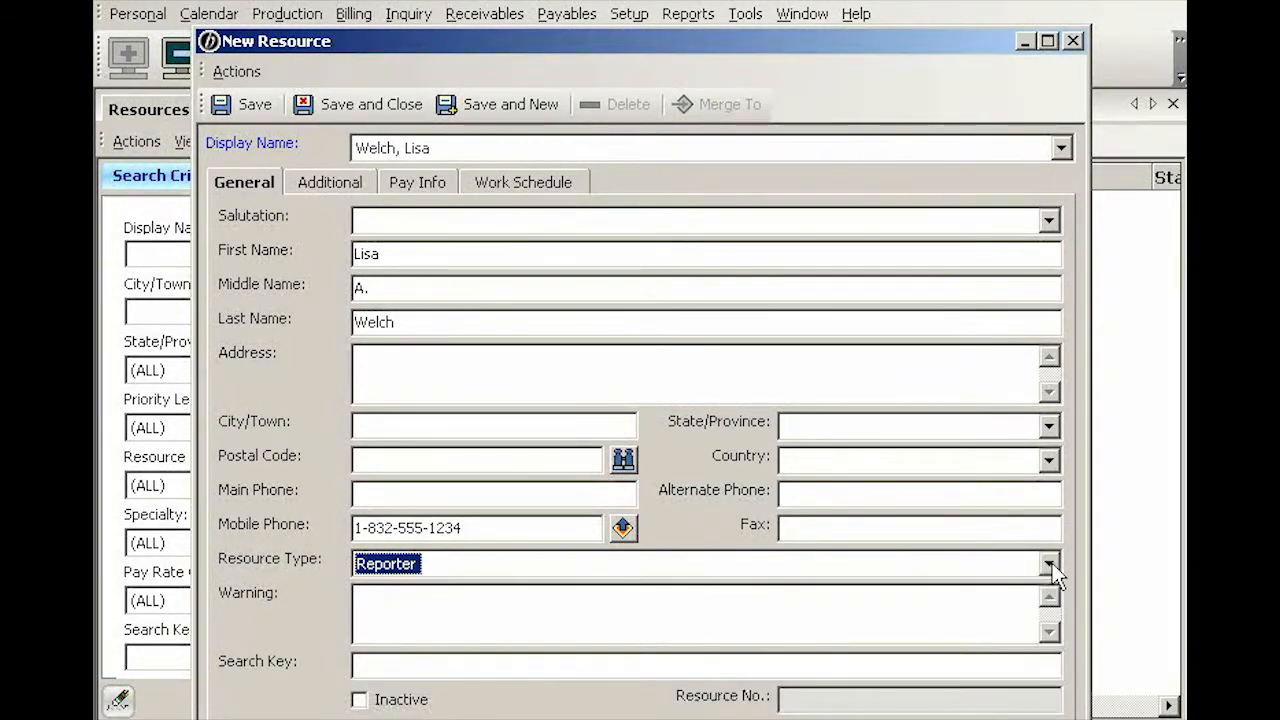
left_click(455, 613)
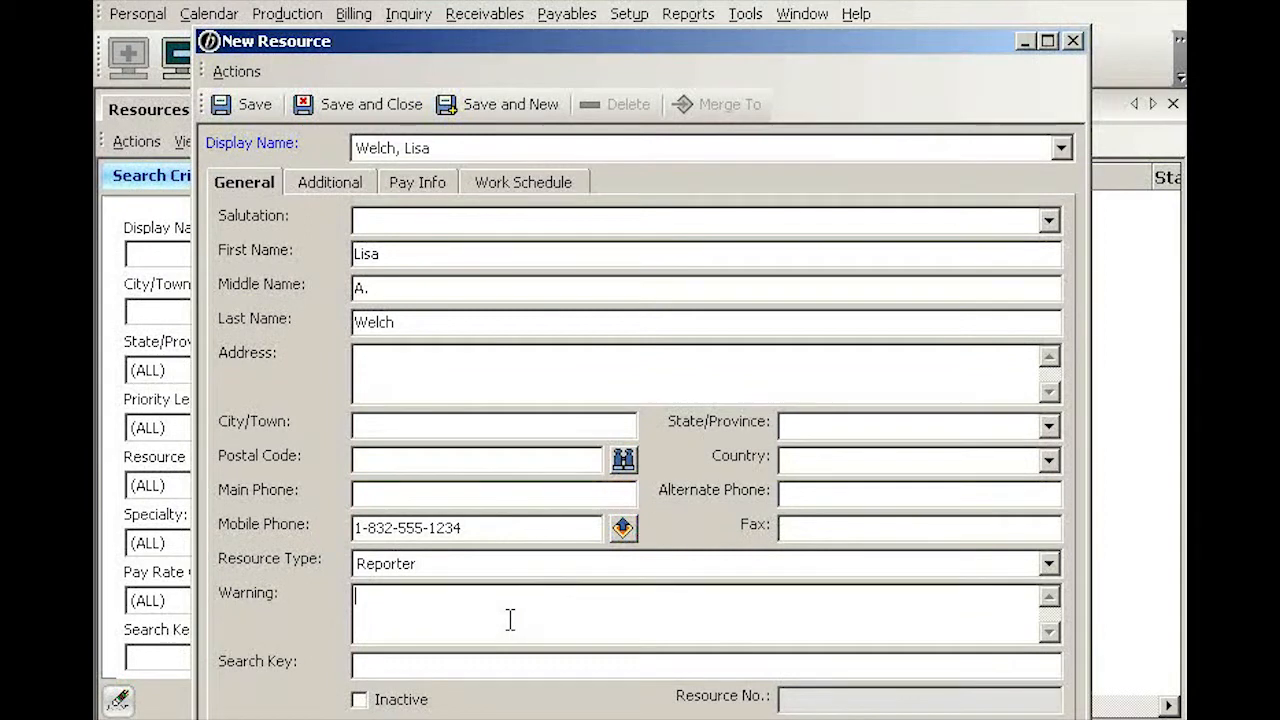
Step: On the Additional tab, enter the resource's e-mail address and set Communication Type to Email
left_click(335, 181)
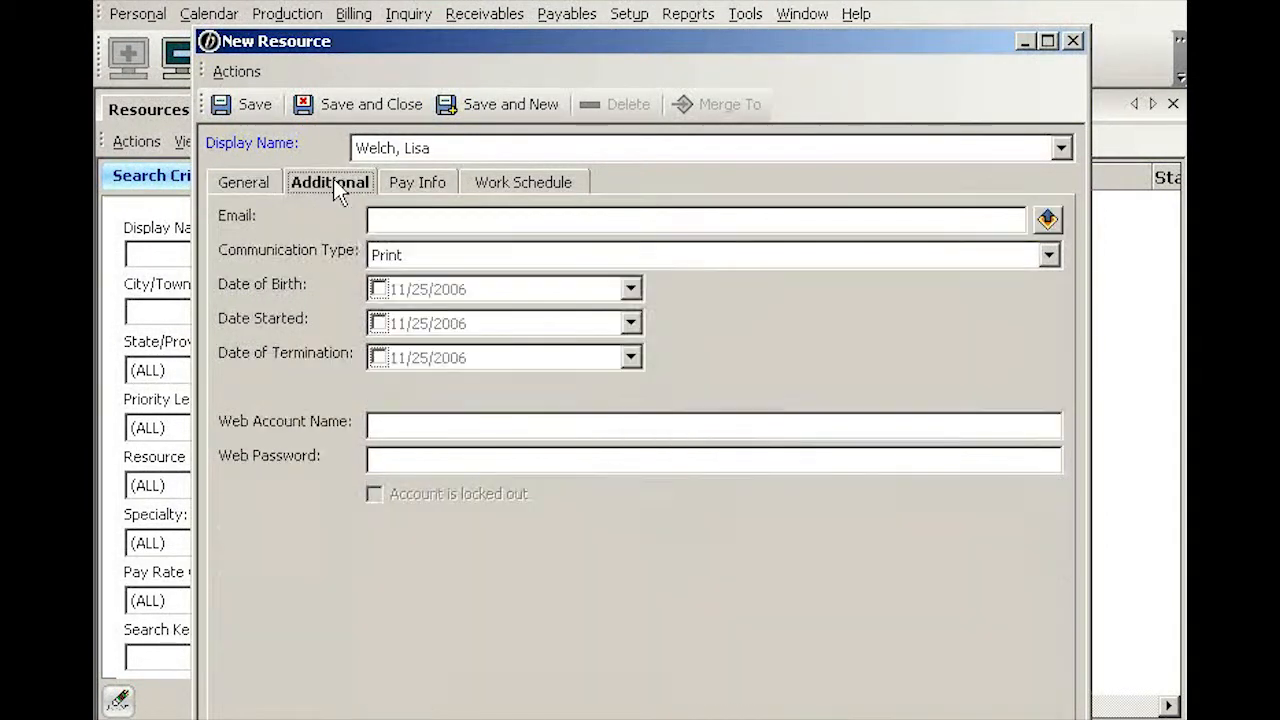
left_click(396, 218)
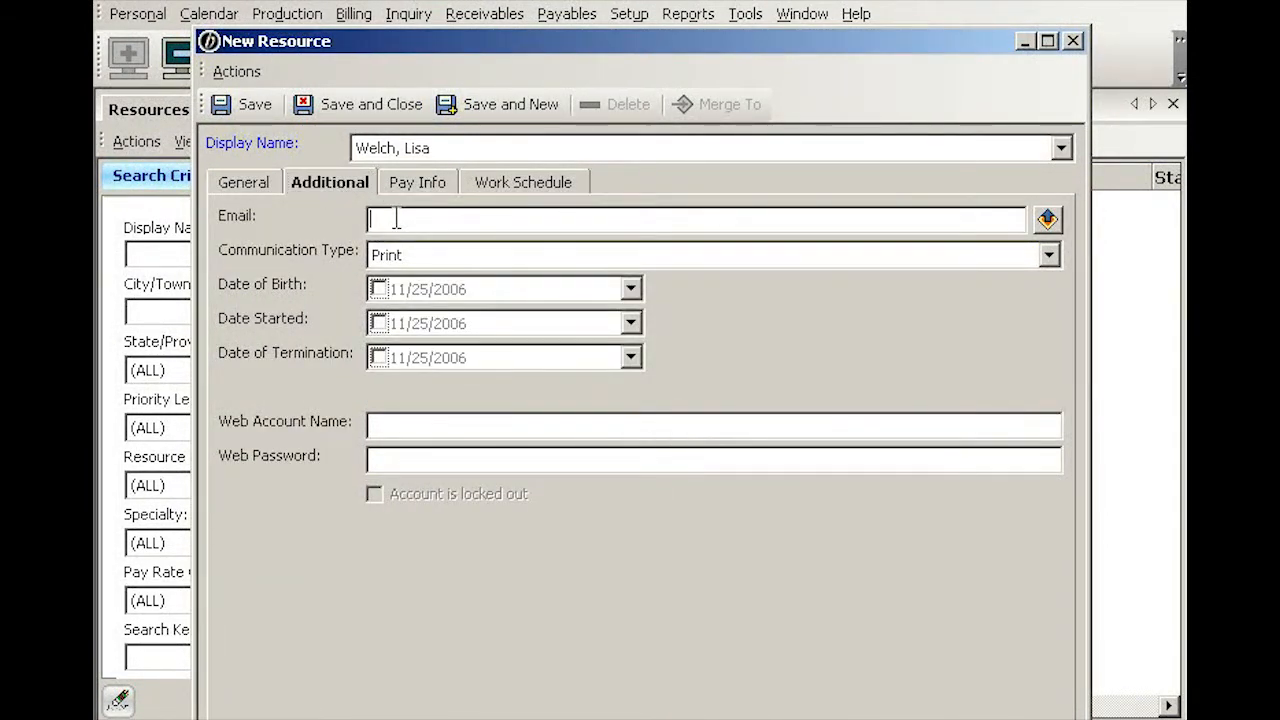
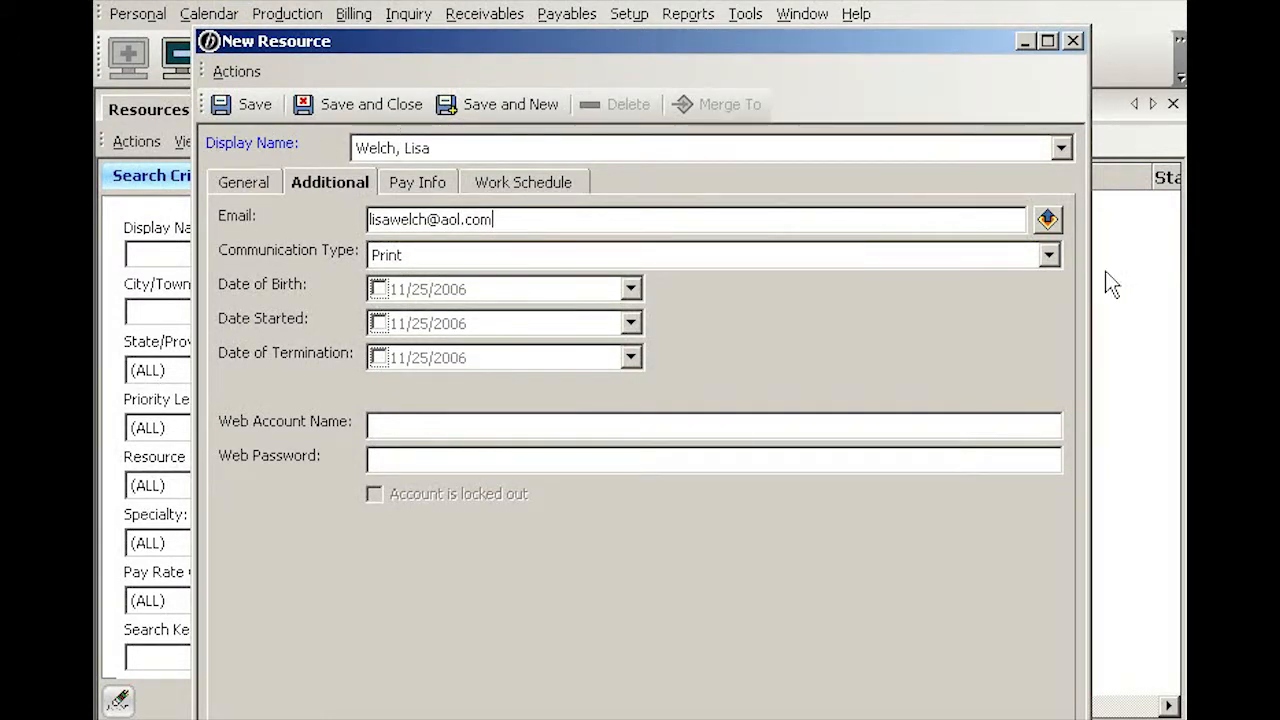
left_click(1045, 256)
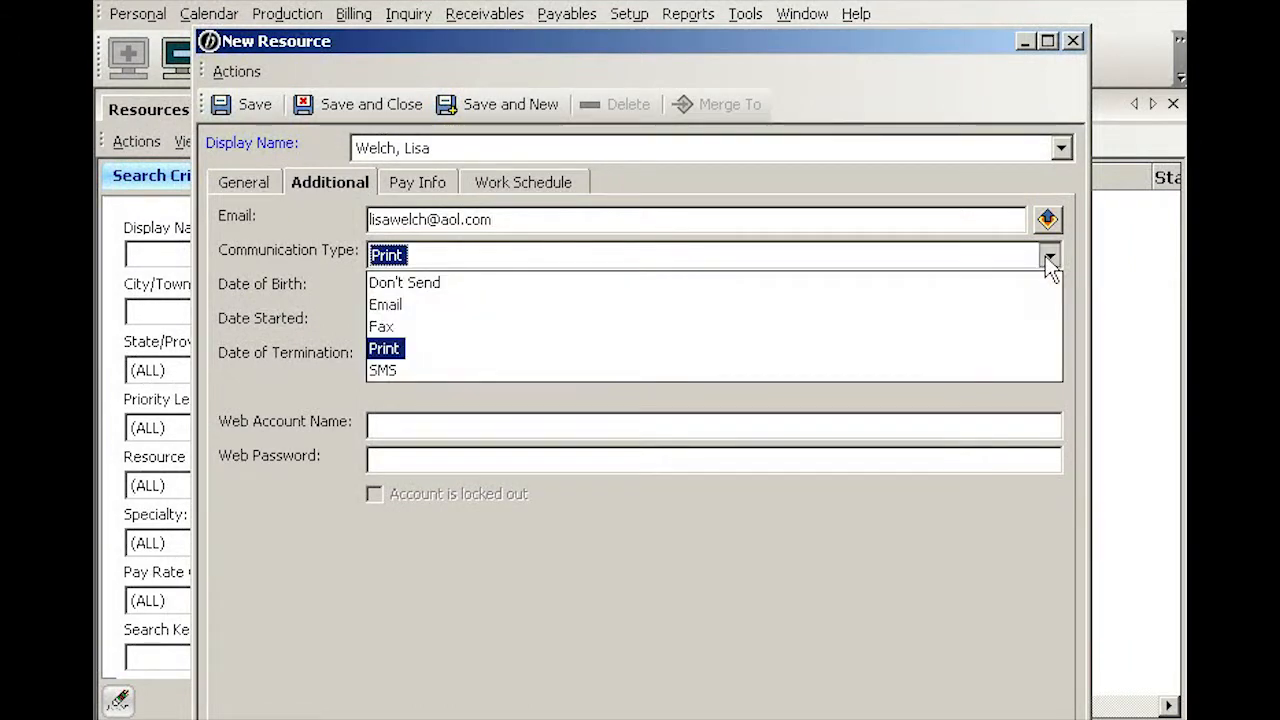
left_click(386, 305)
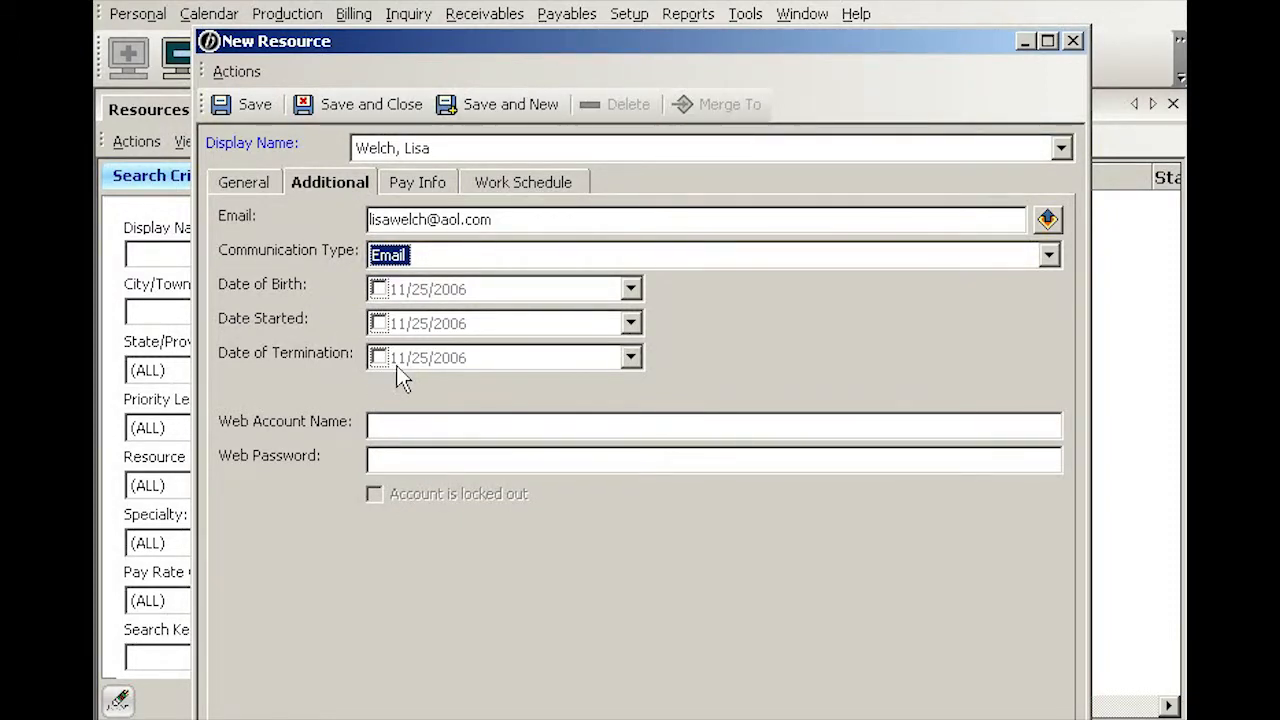
left_click(386, 428)
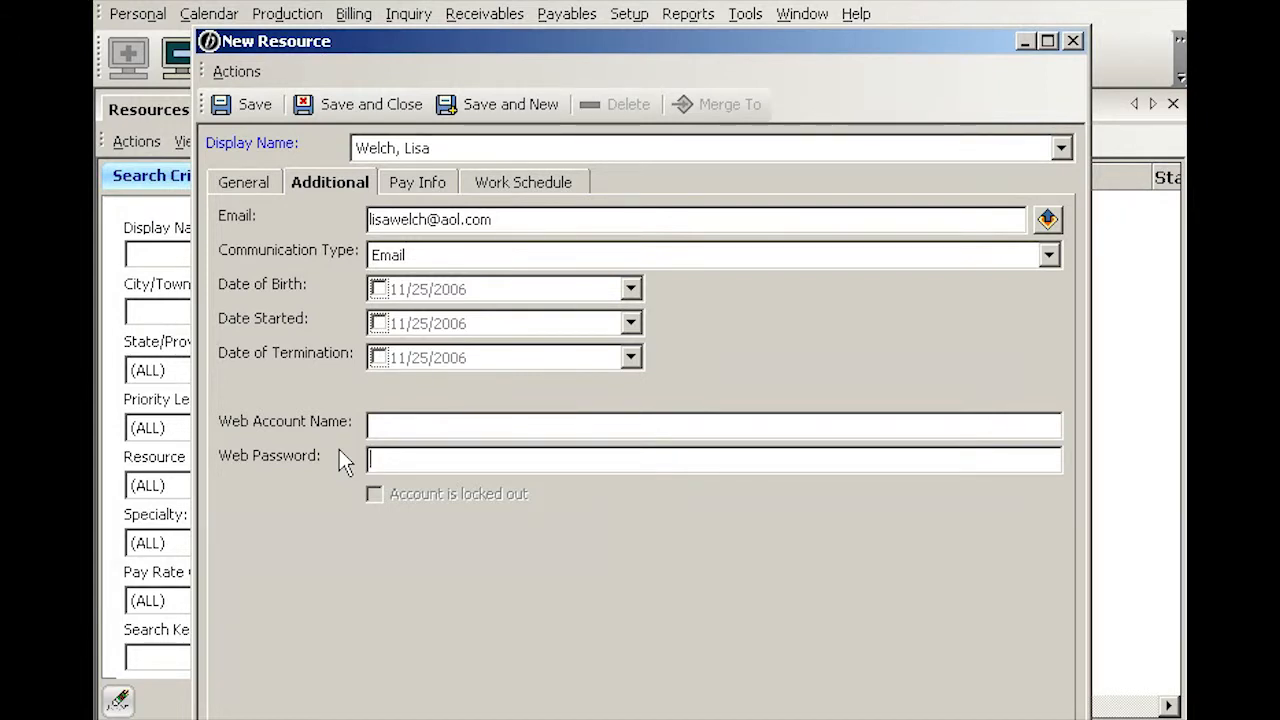
Step: Set pay info to Staff priority, Level A pay rate group, 70% pay rate, Semimonthly pay group
left_click(420, 188)
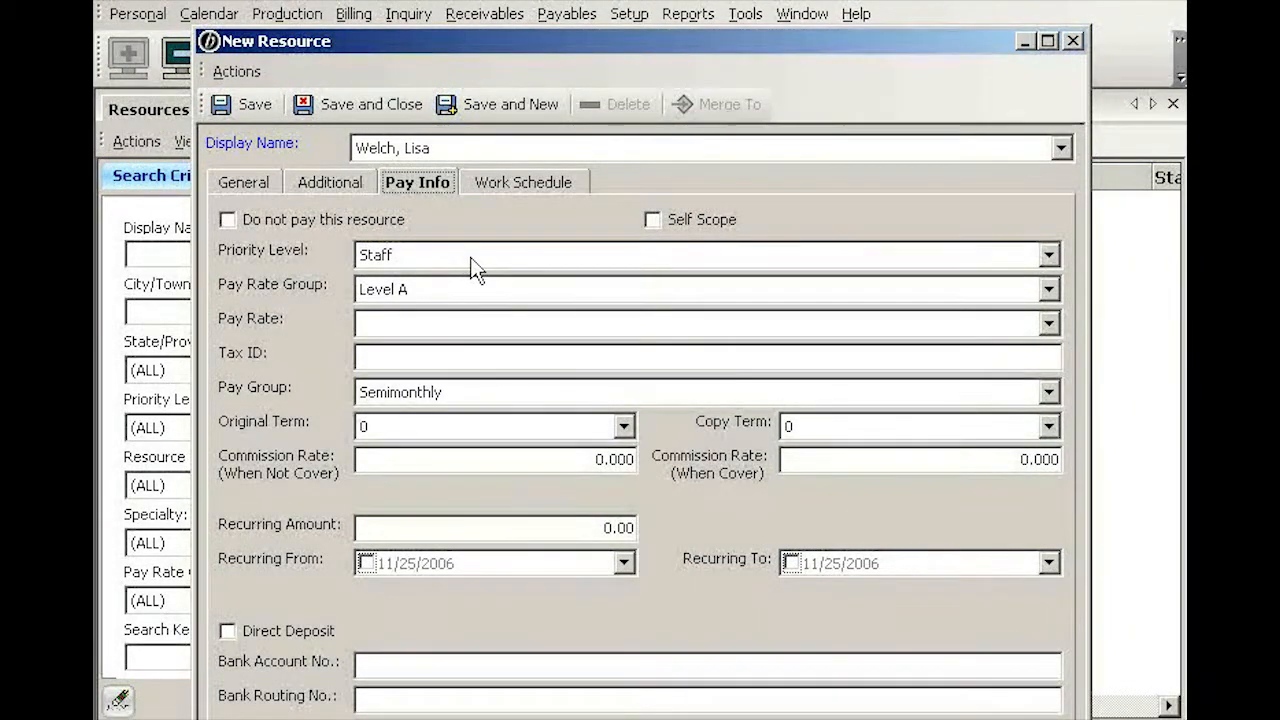
left_click(1049, 258)
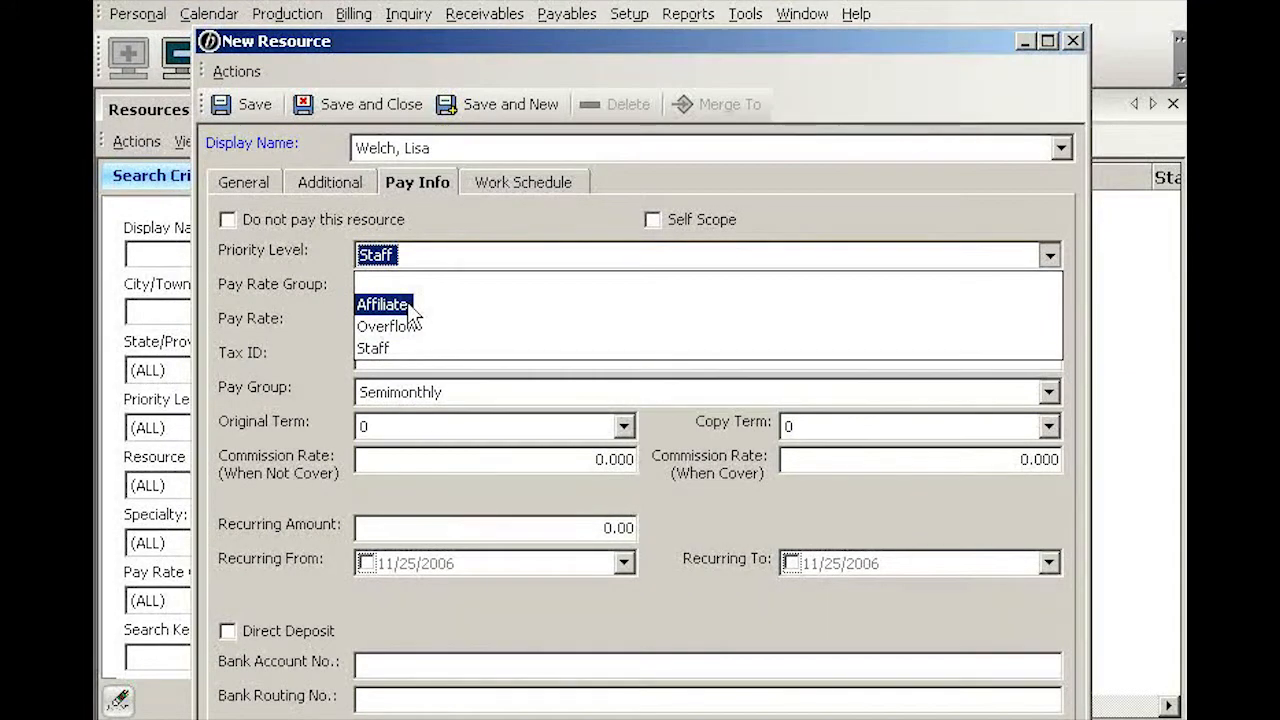
left_click(338, 316)
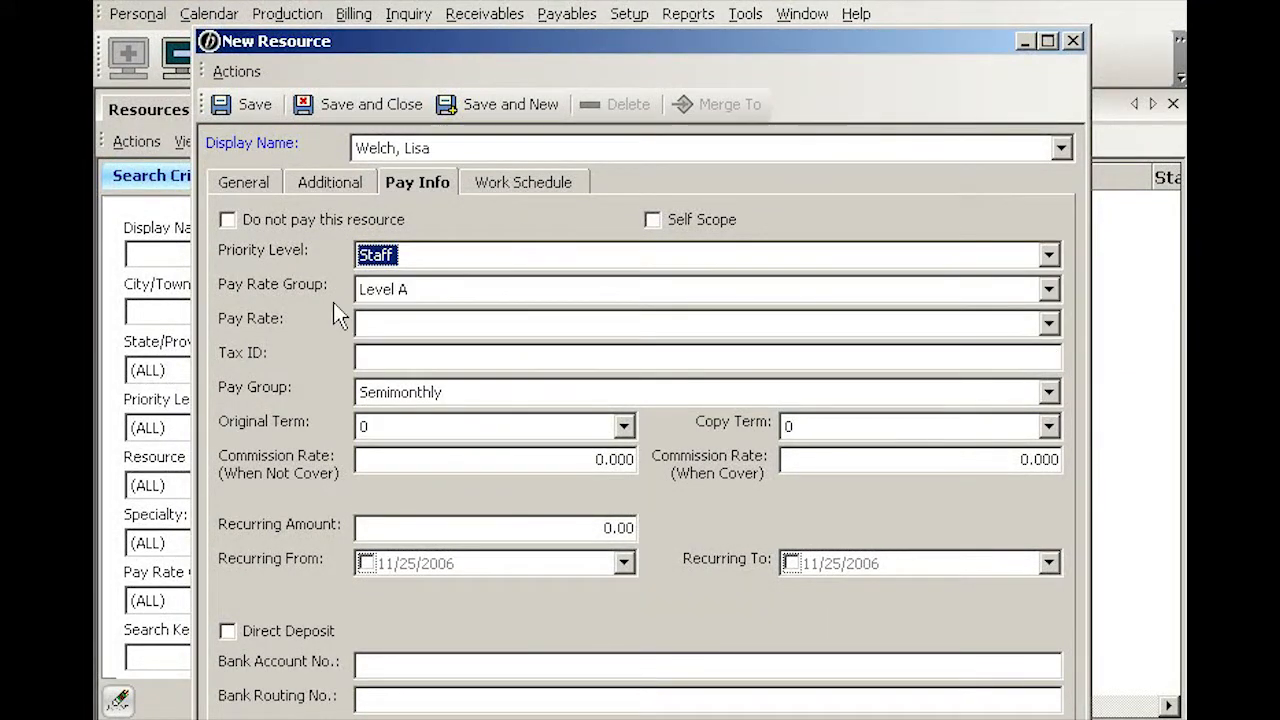
left_click(443, 290)
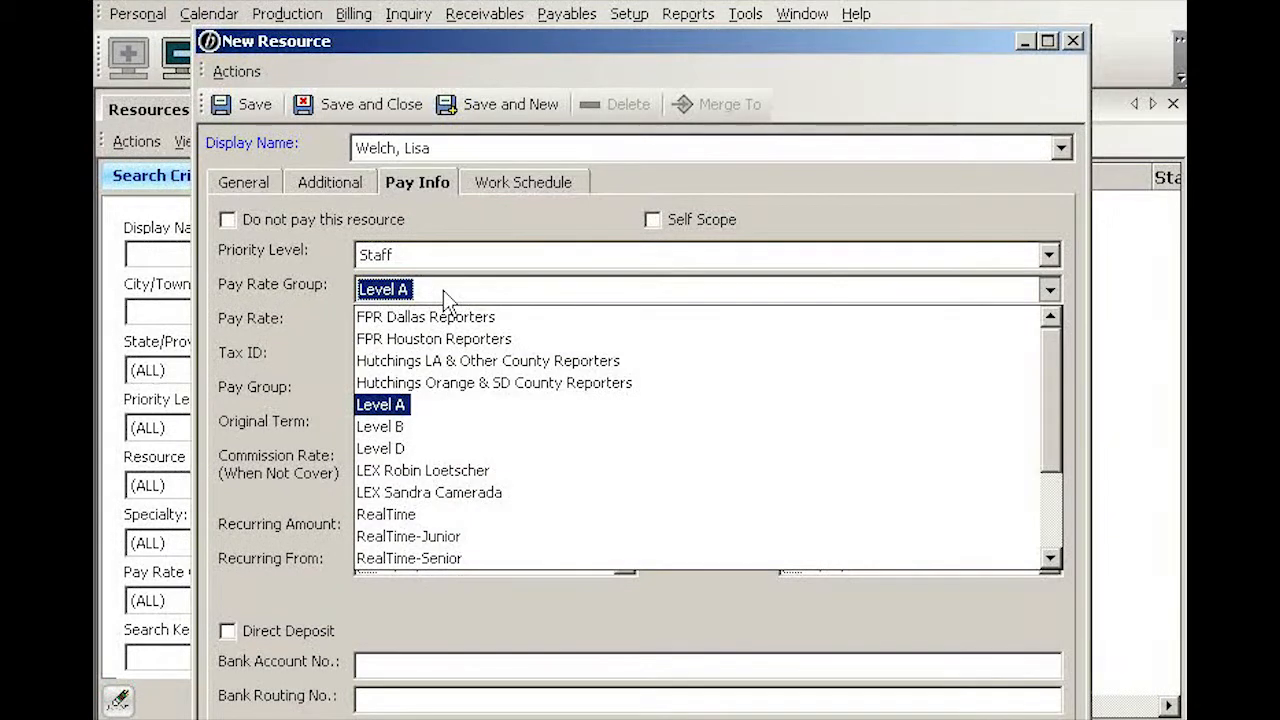
left_click(443, 290)
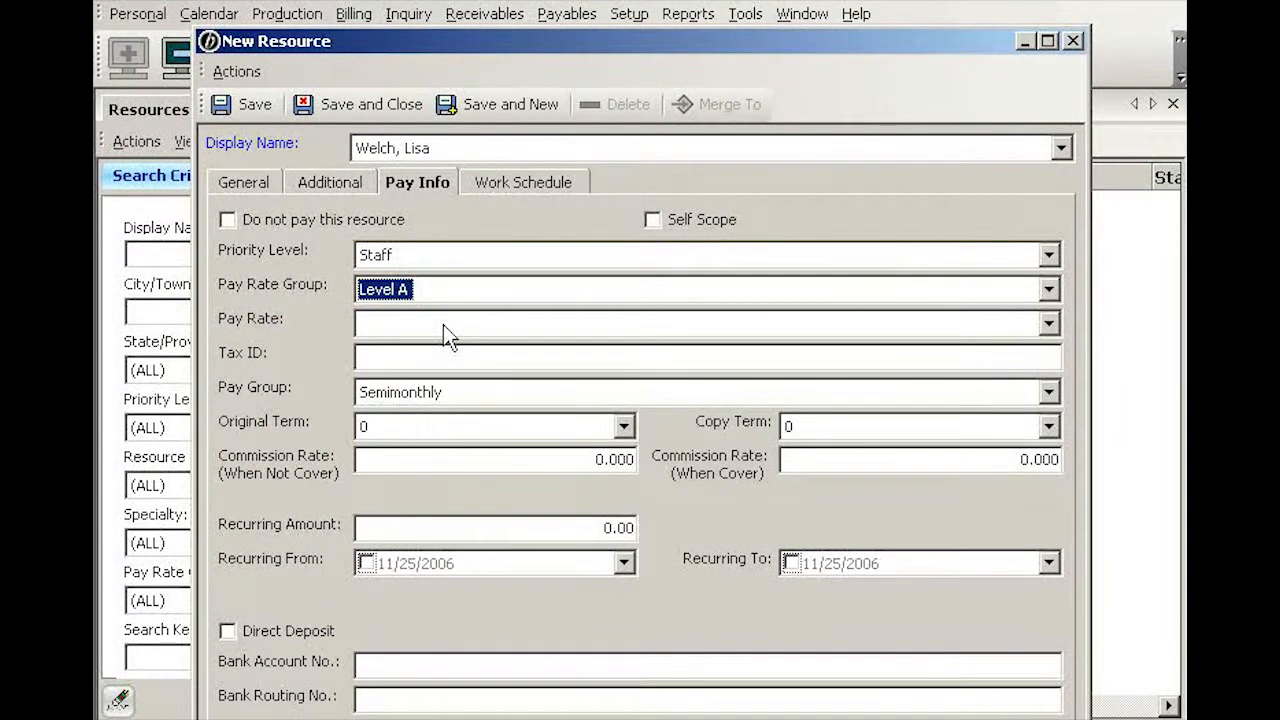
left_click(443, 324)
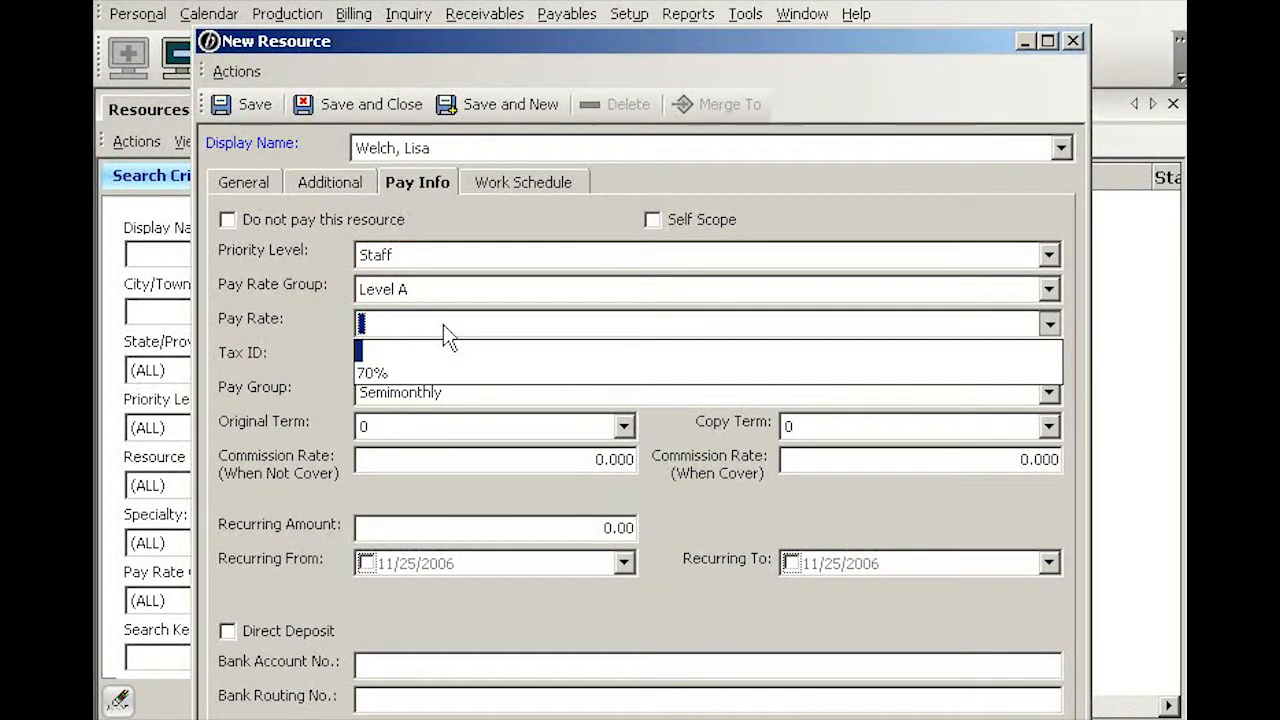
left_click(378, 373)
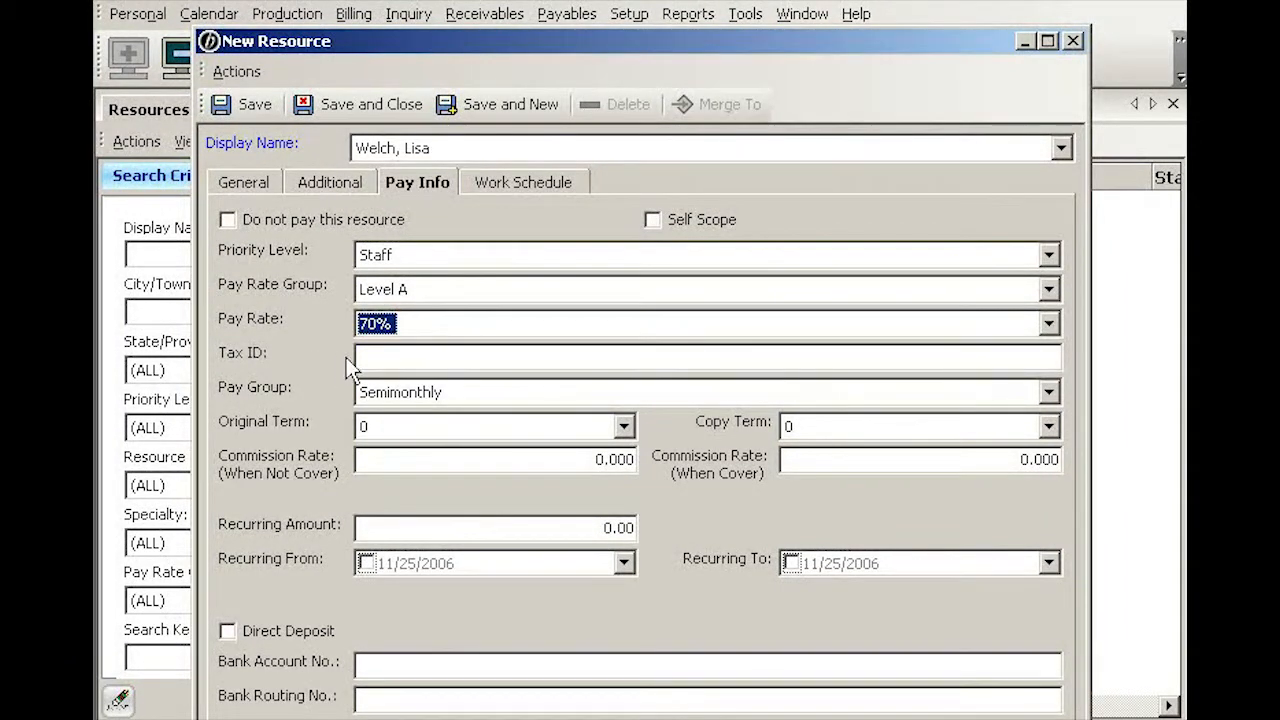
left_click(366, 356)
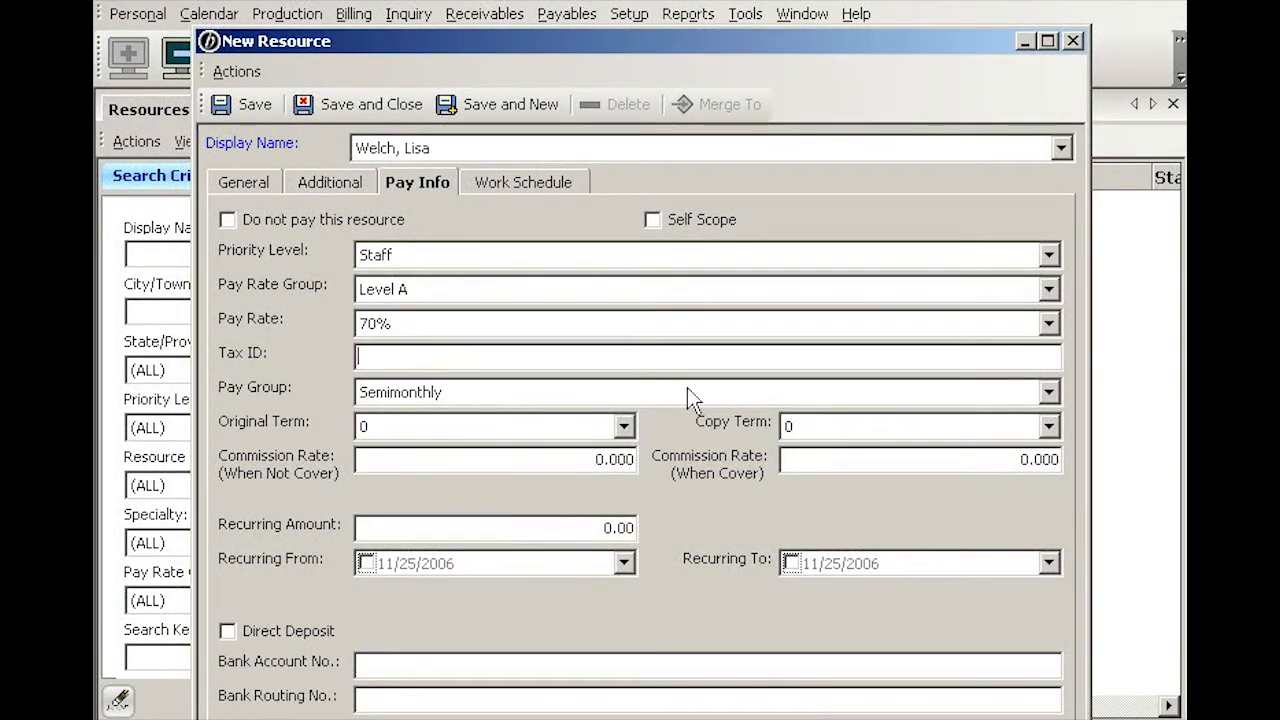
left_click(1047, 393)
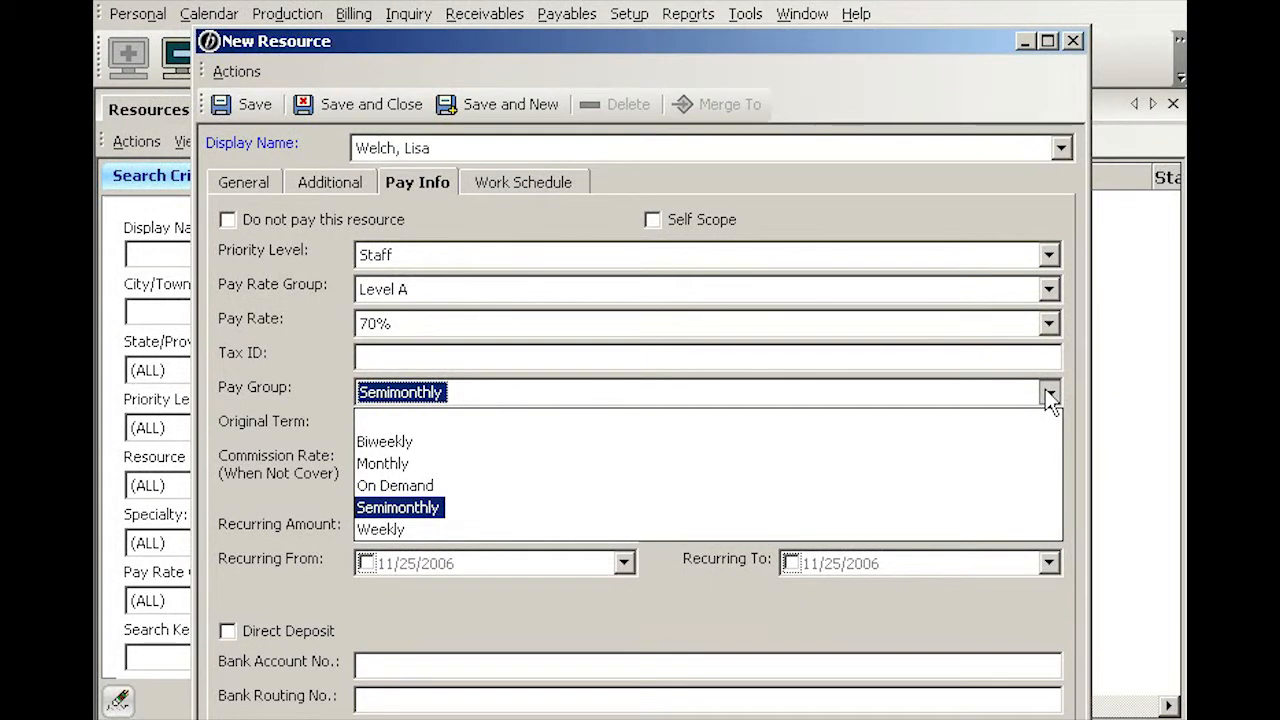
left_click(1046, 392)
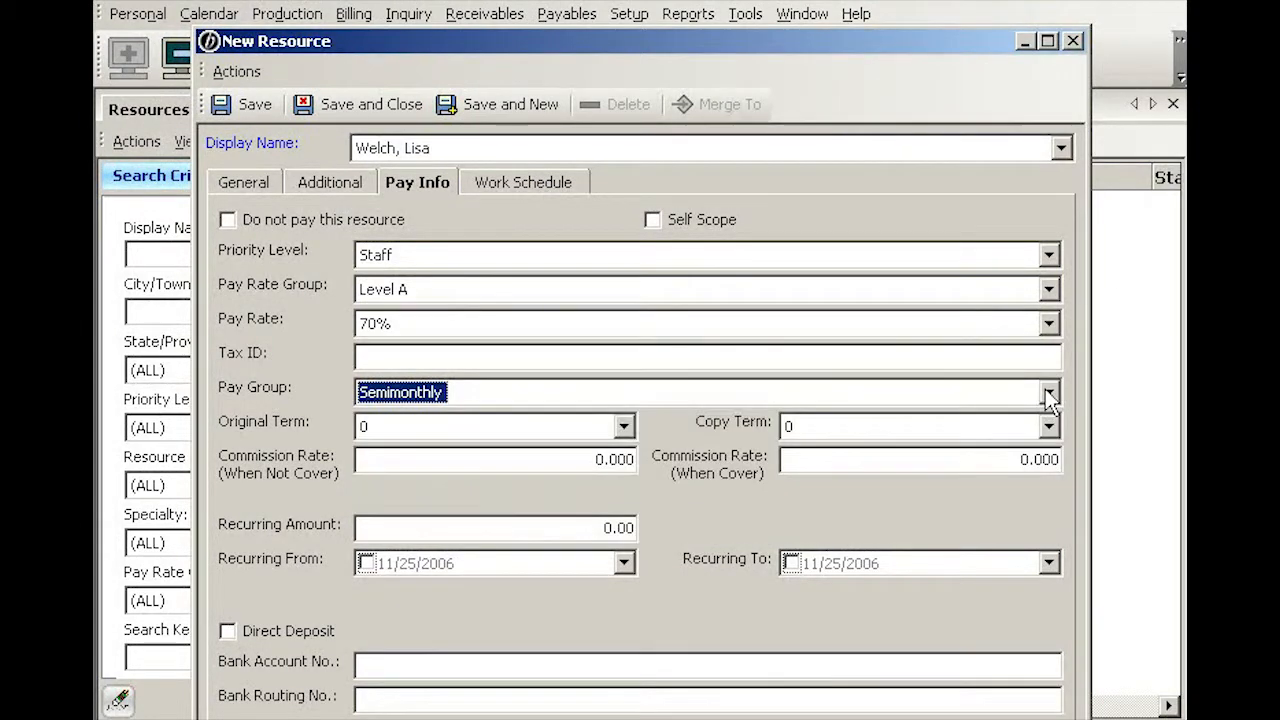
Step: Set Copy Term to 9999 while keeping Original Term at 0
left_click(624, 426)
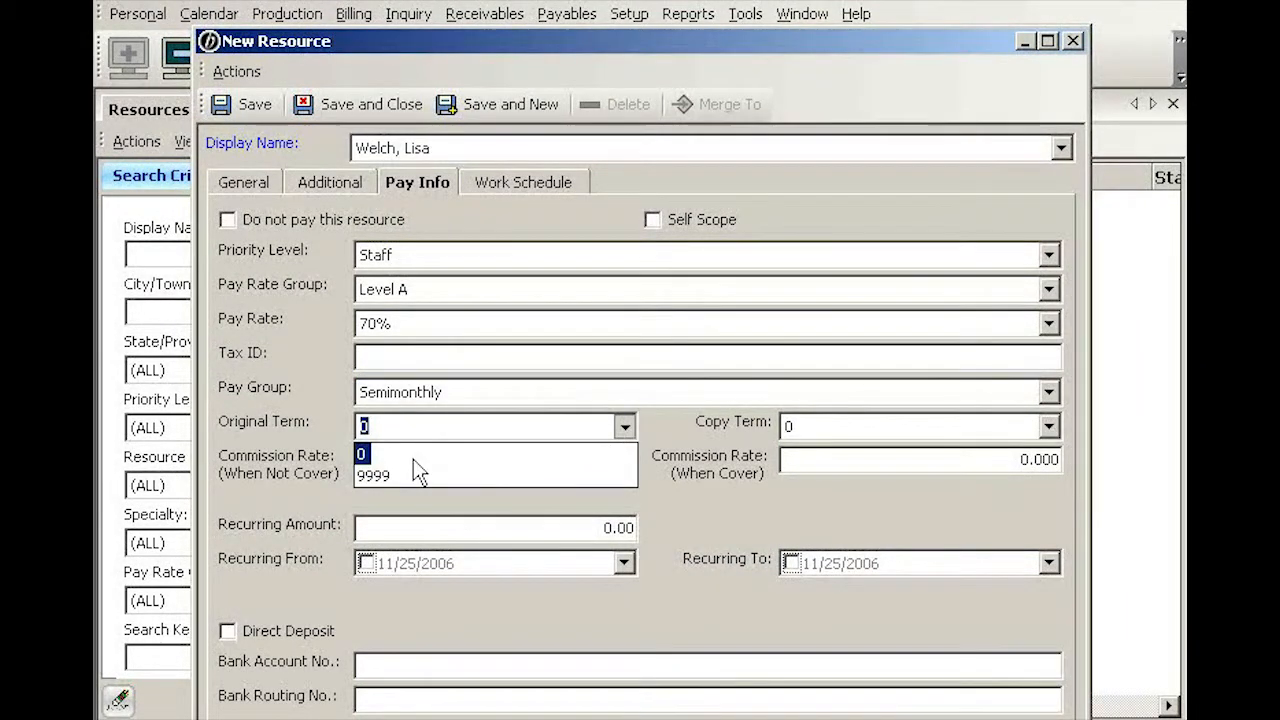
left_click(380, 478)
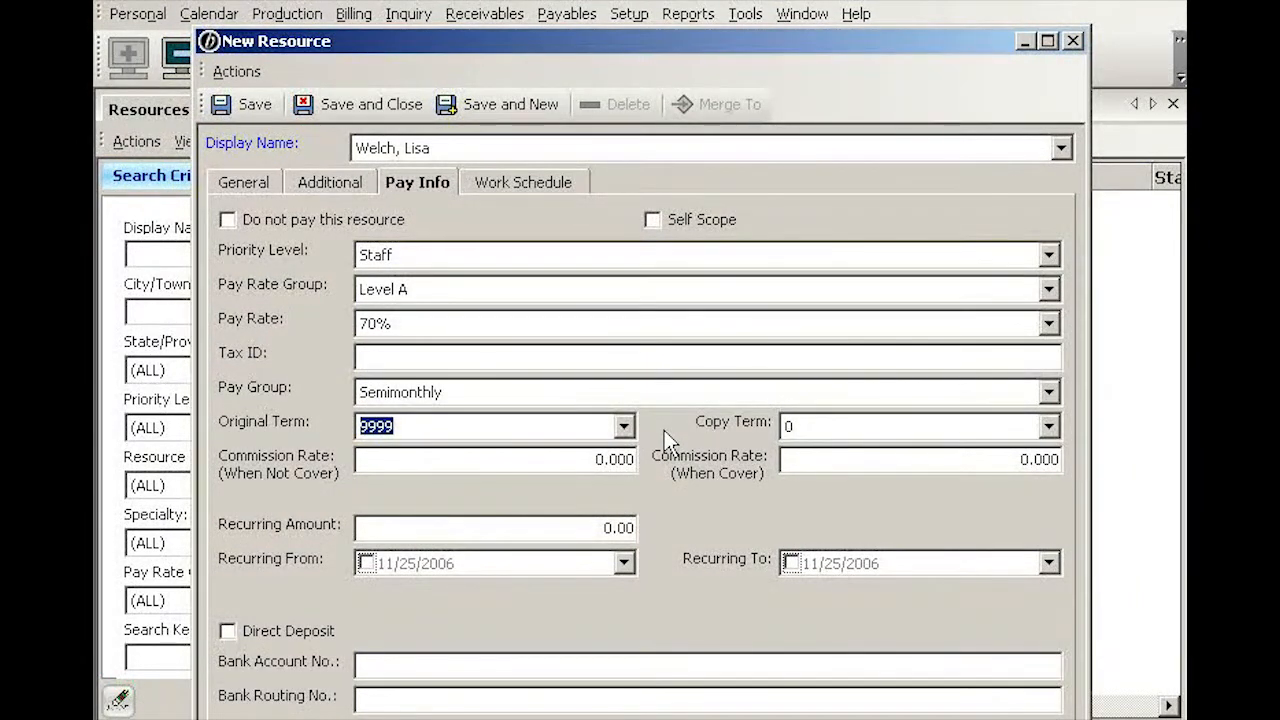
left_click(1050, 427)
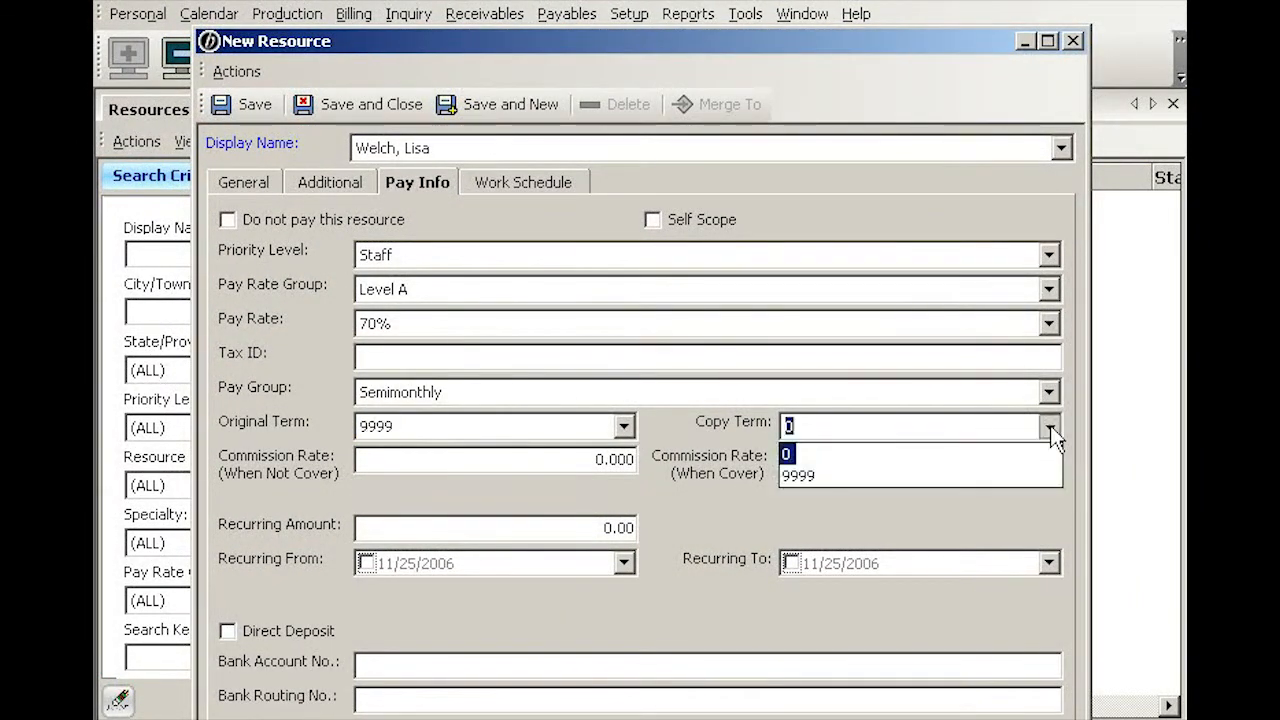
left_click(800, 478)
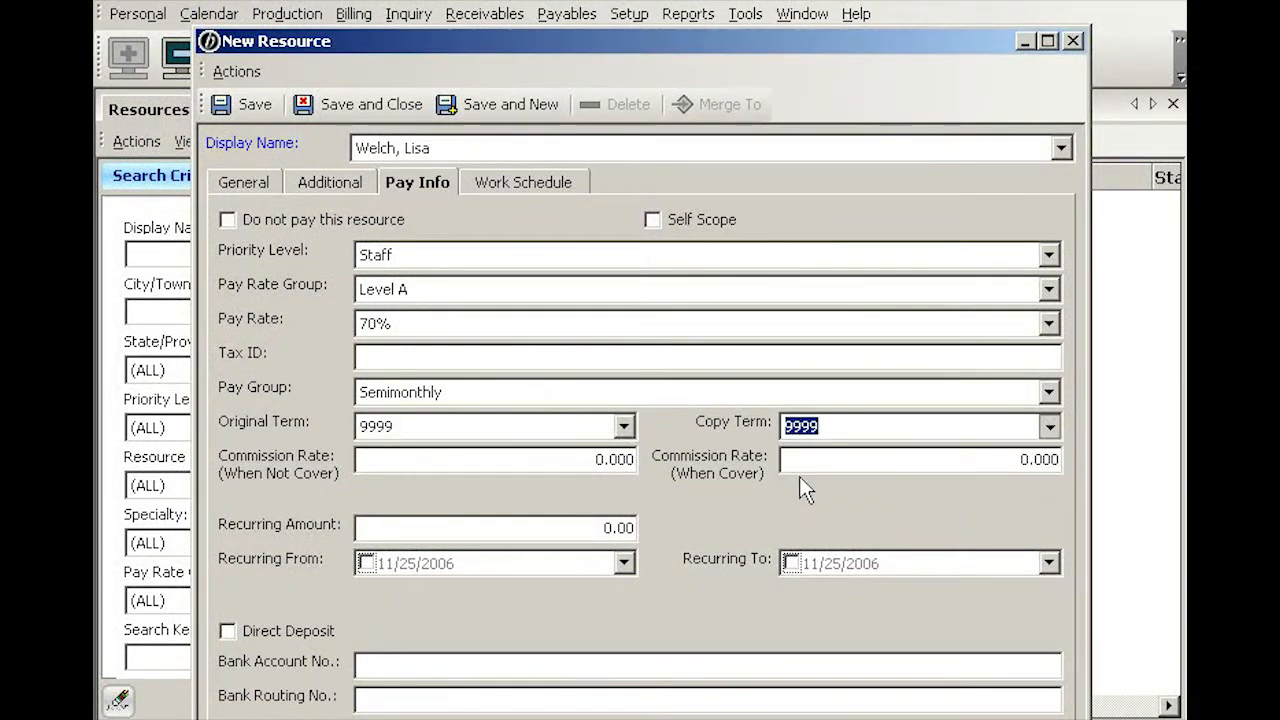
left_click(623, 427)
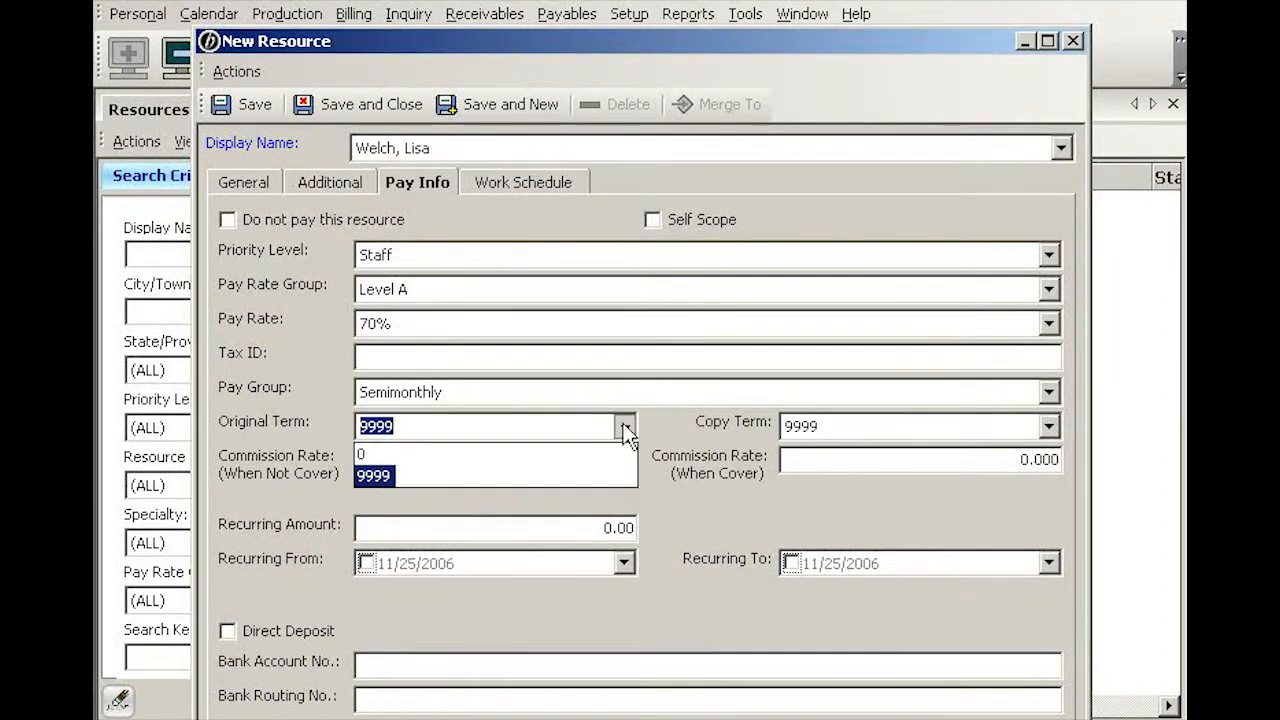
left_click(368, 455)
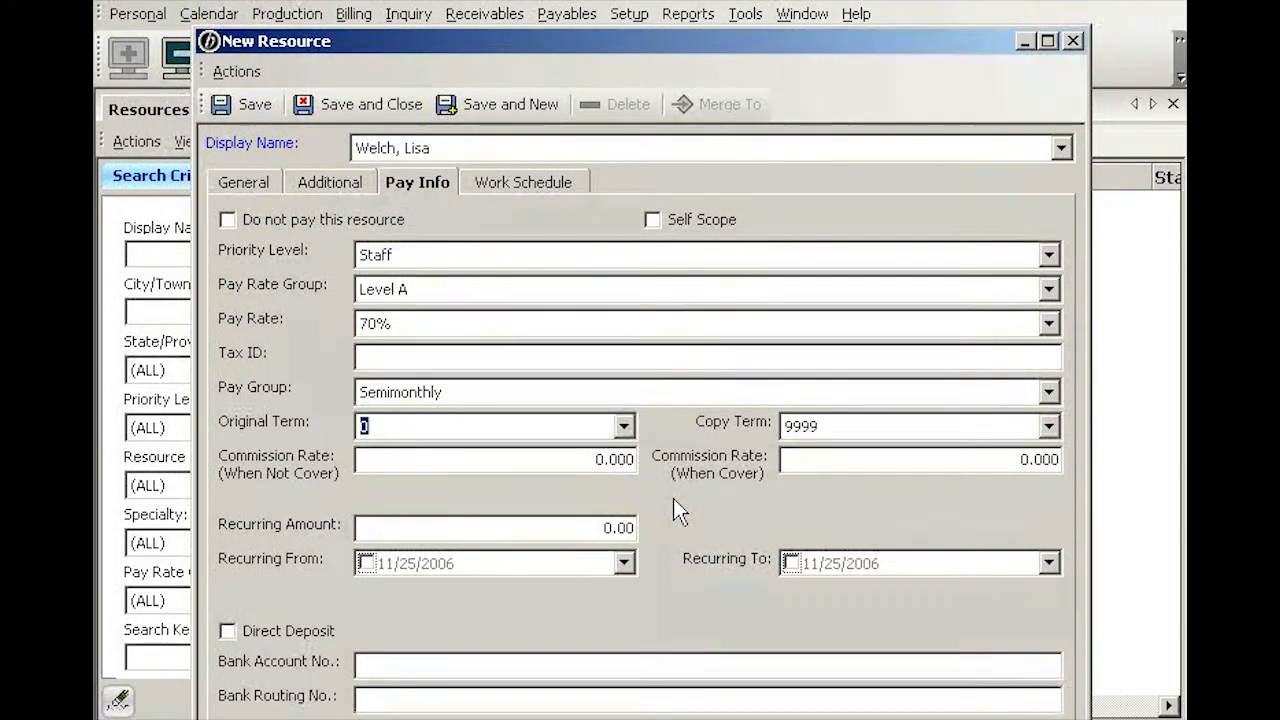
Step: Clear Wednesday from the work schedule, leaving Mon, Tue, Thu, Fri 8:00–20:00, and save
left_click(551, 182)
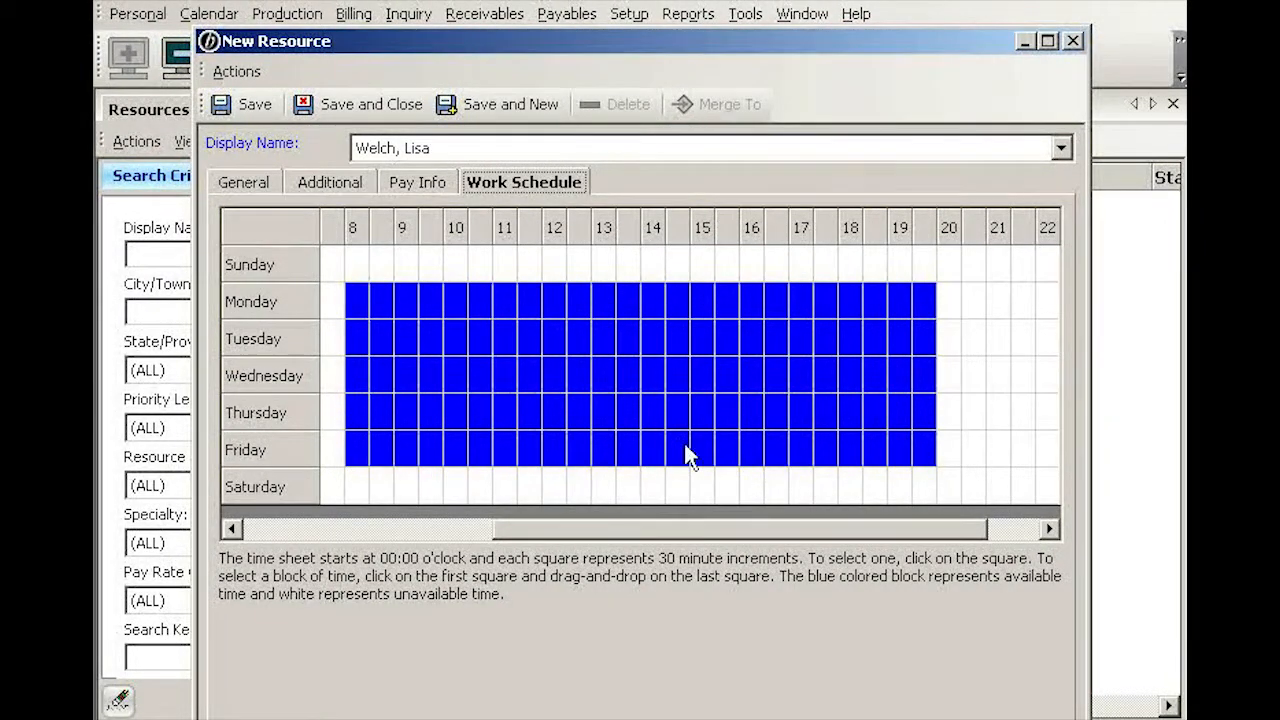
left_click(352, 371)
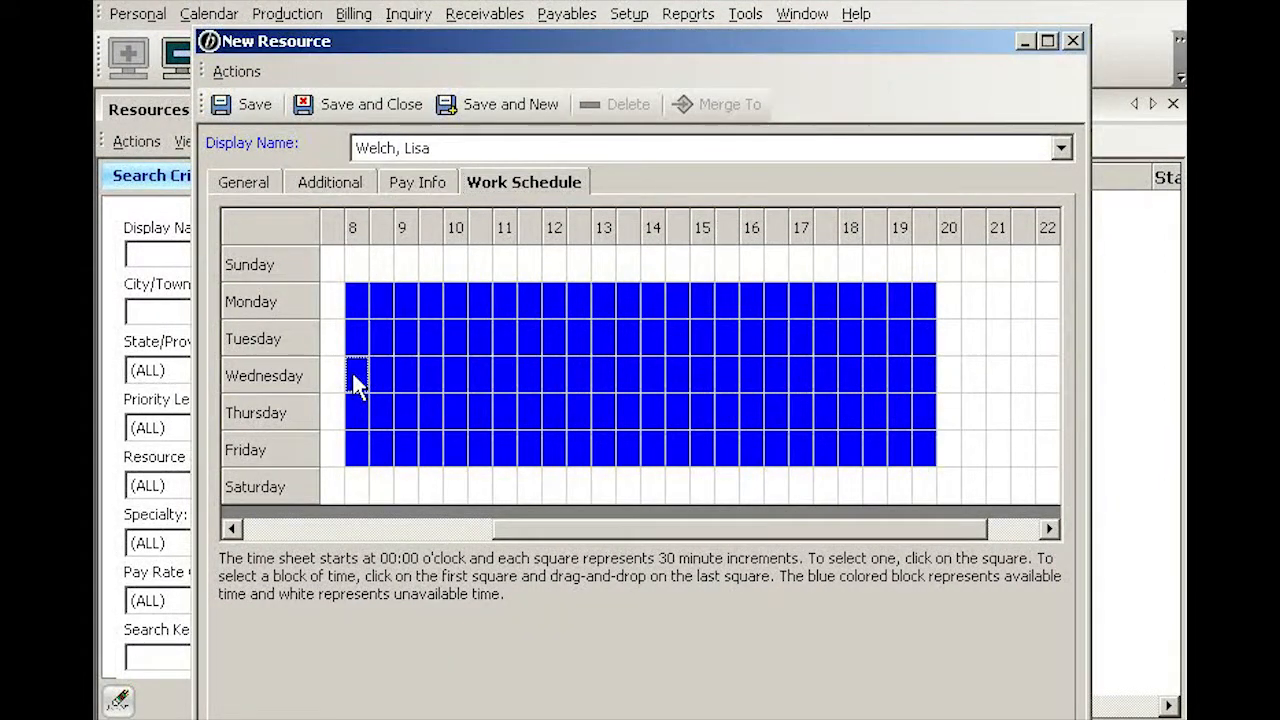
left_click_drag(353, 377, 738, 378)
left_click_drag(921, 368, 920, 368)
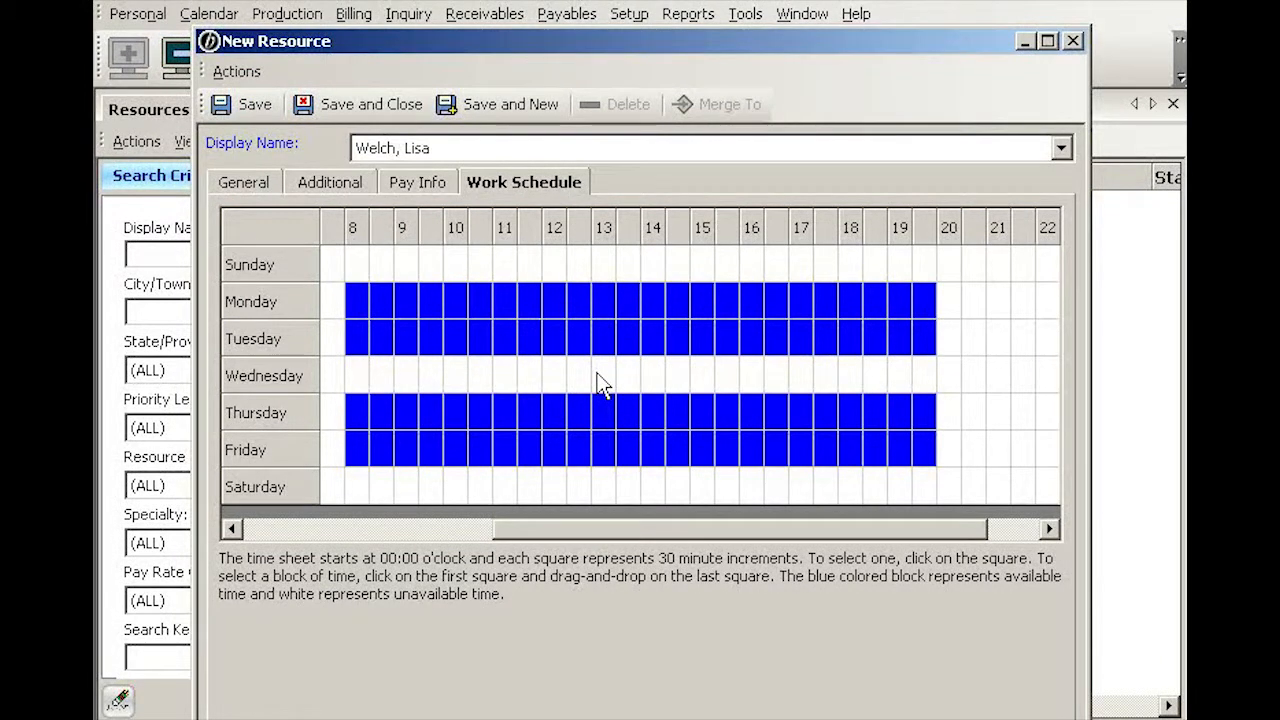
left_click(255, 104)
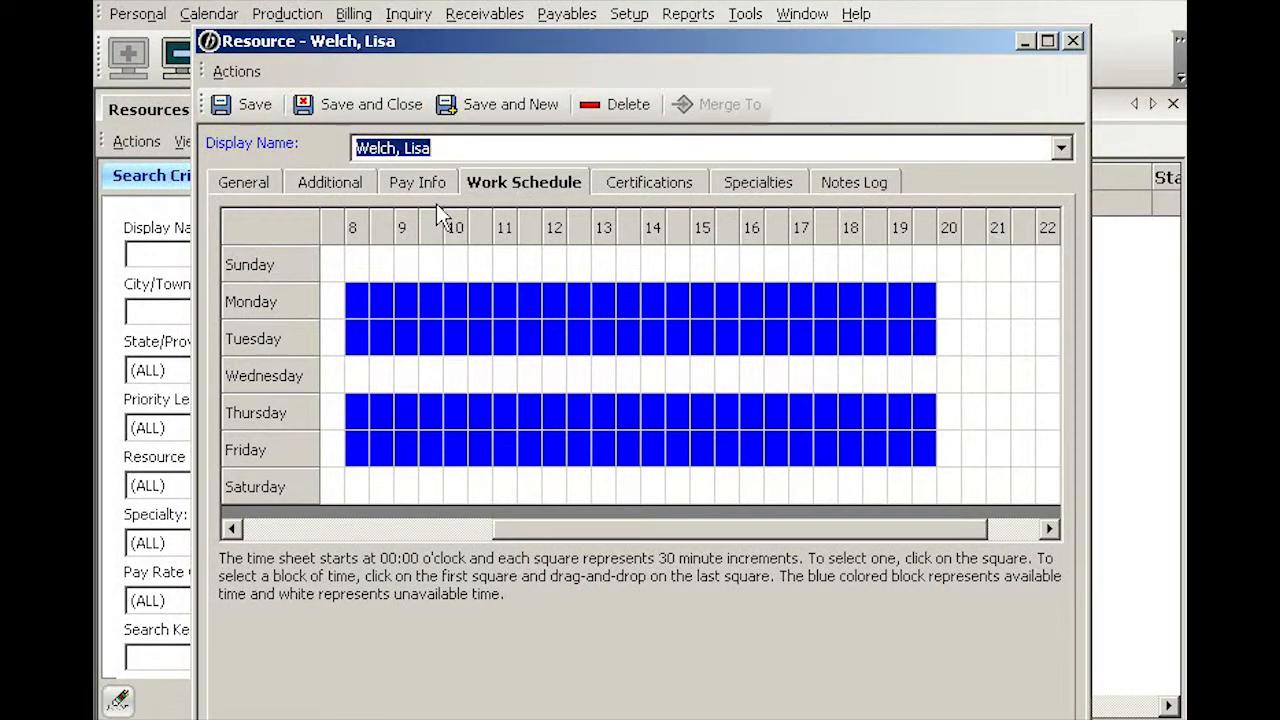
Step: Add an RPR certification with Date Achieved 10/31/2006 on the Certifications tab
left_click(657, 184)
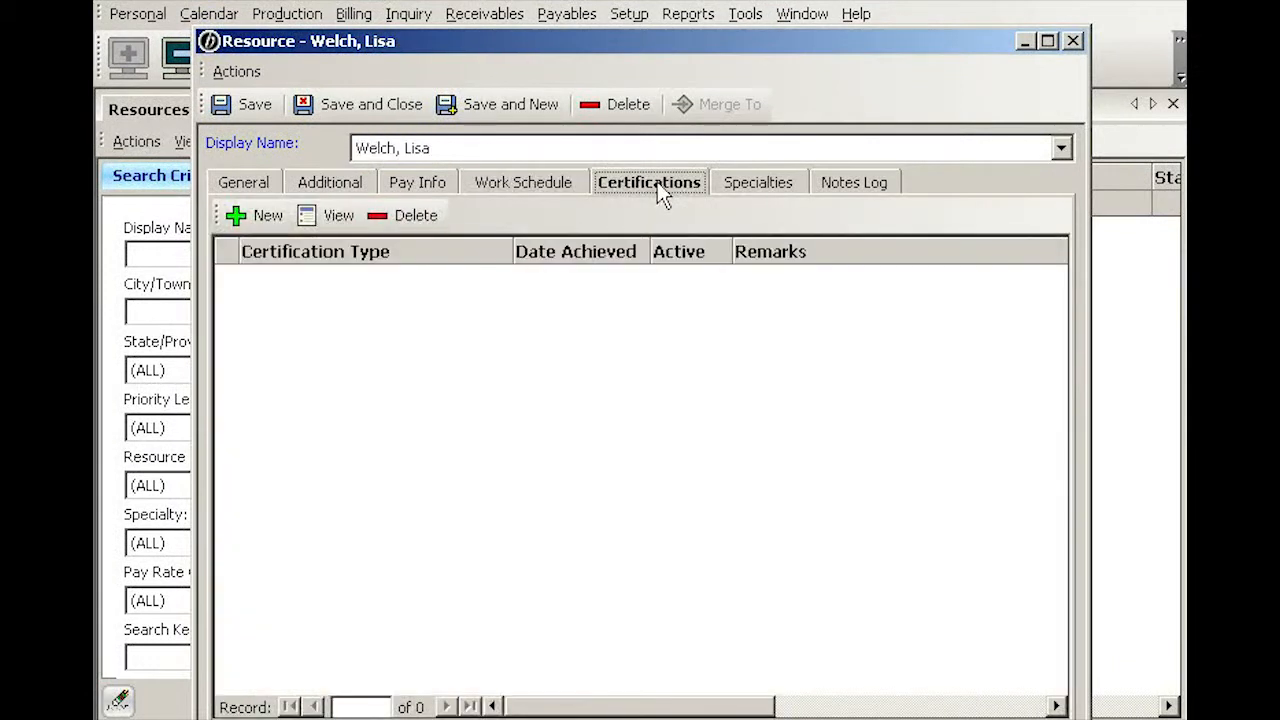
left_click(268, 218)
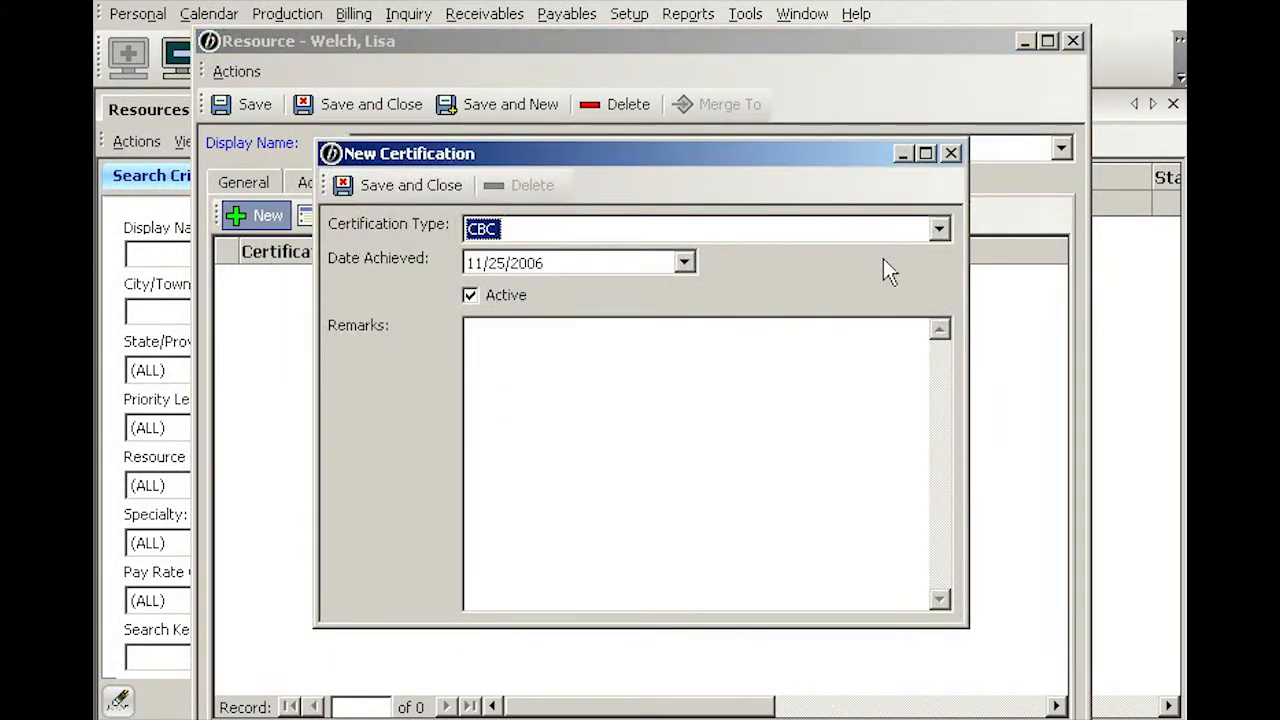
left_click(940, 230)
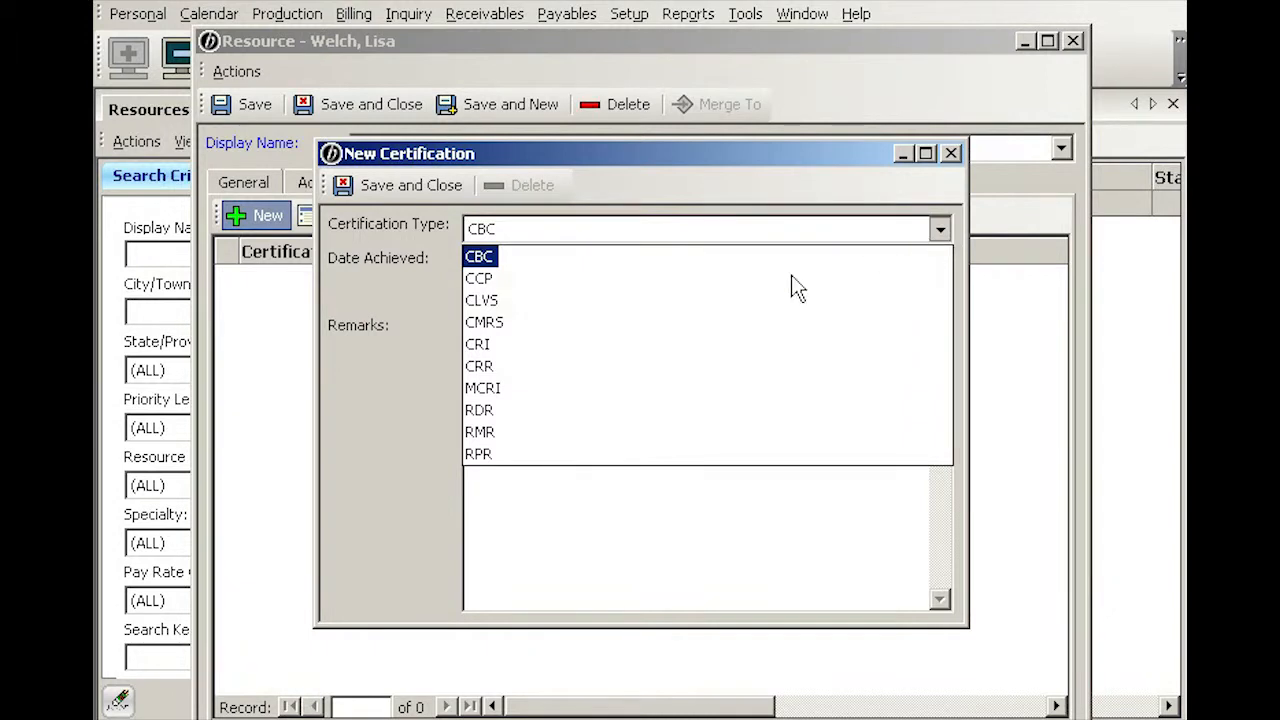
left_click(480, 455)
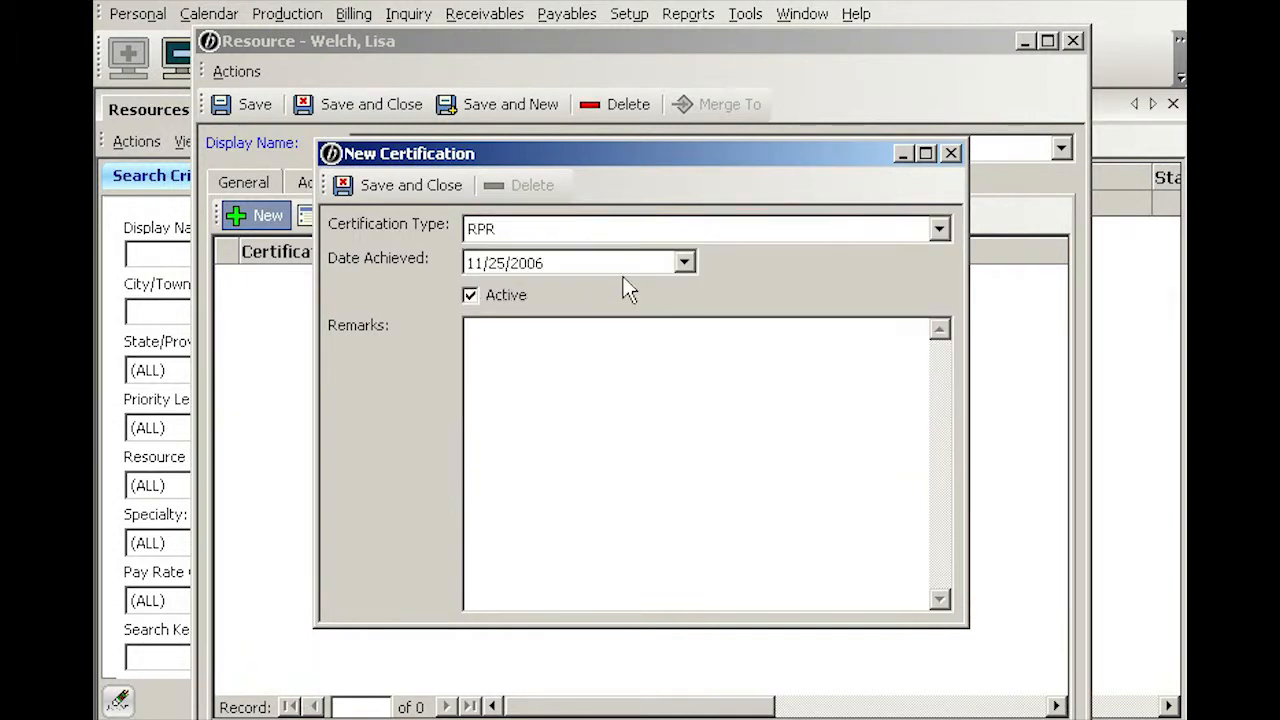
left_click(685, 263)
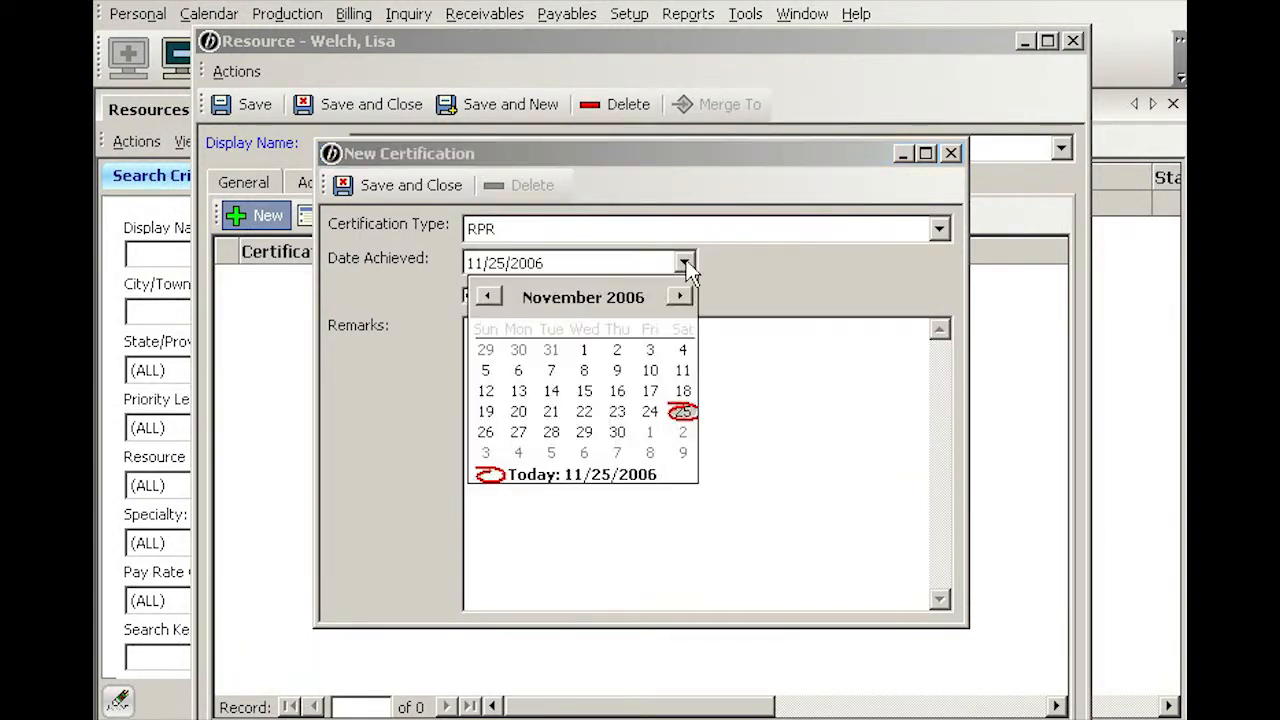
left_click(489, 297)
left_click(551, 453)
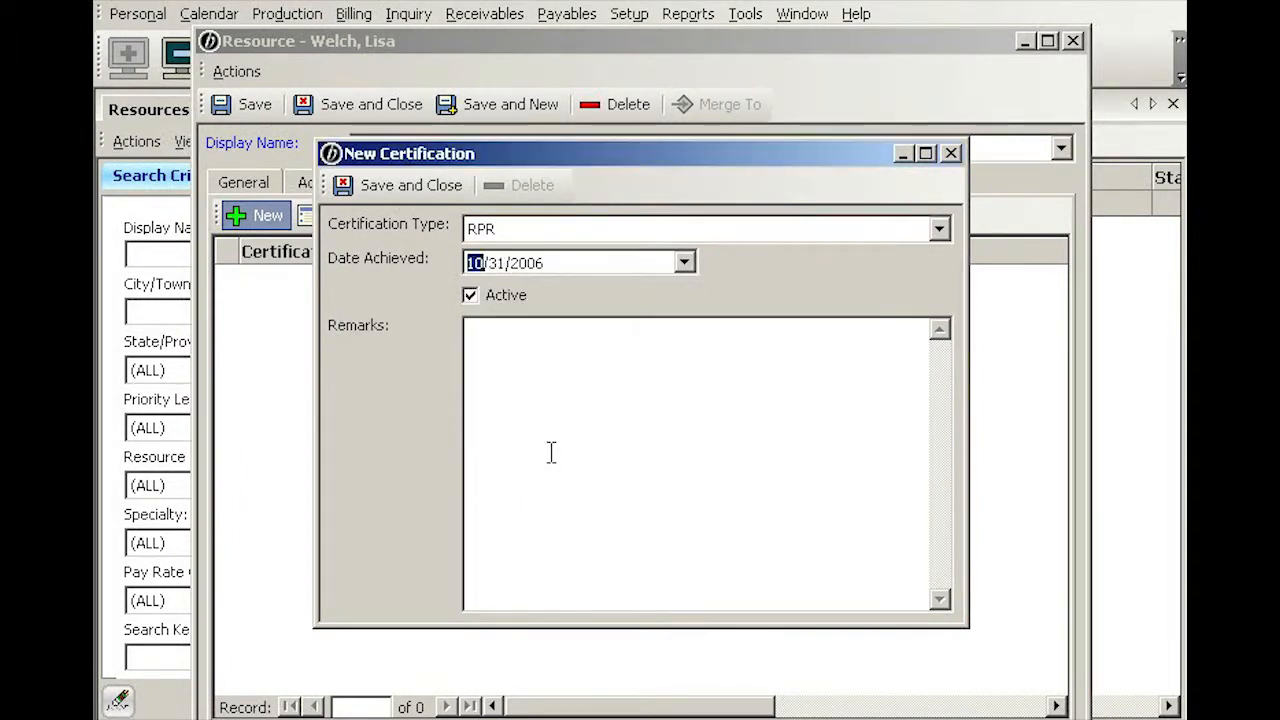
left_click(477, 335)
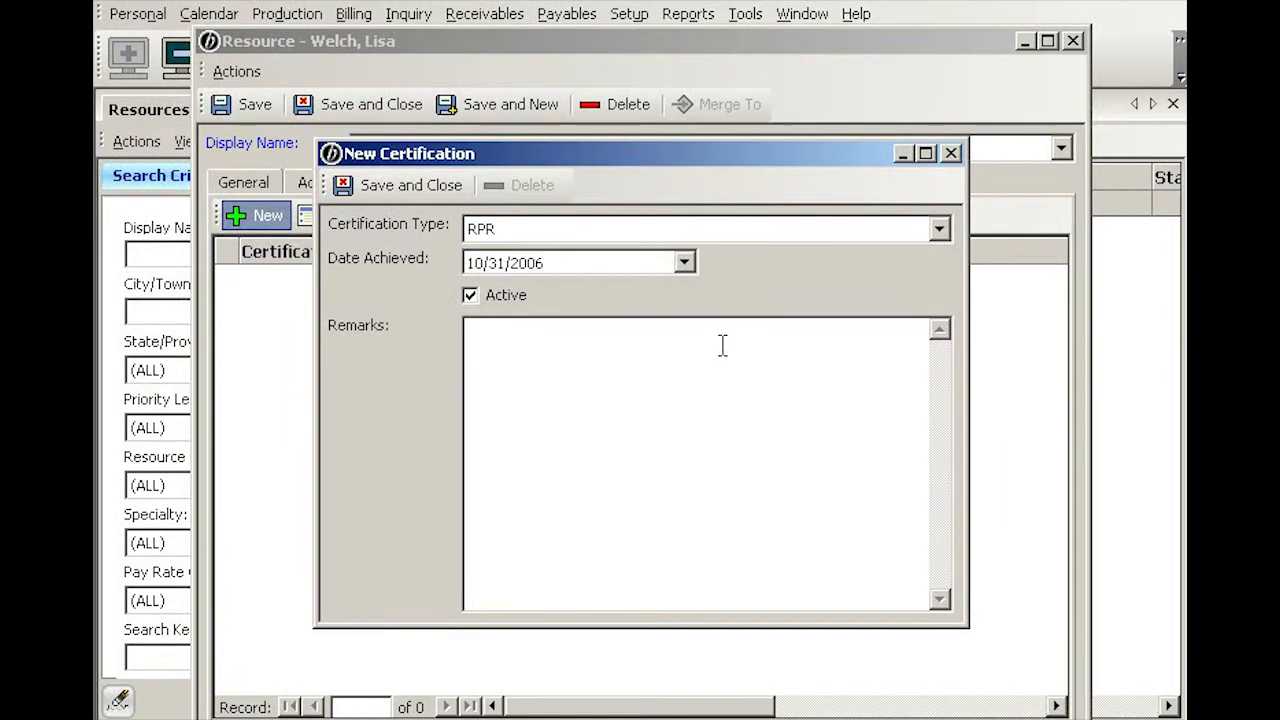
left_click(441, 190)
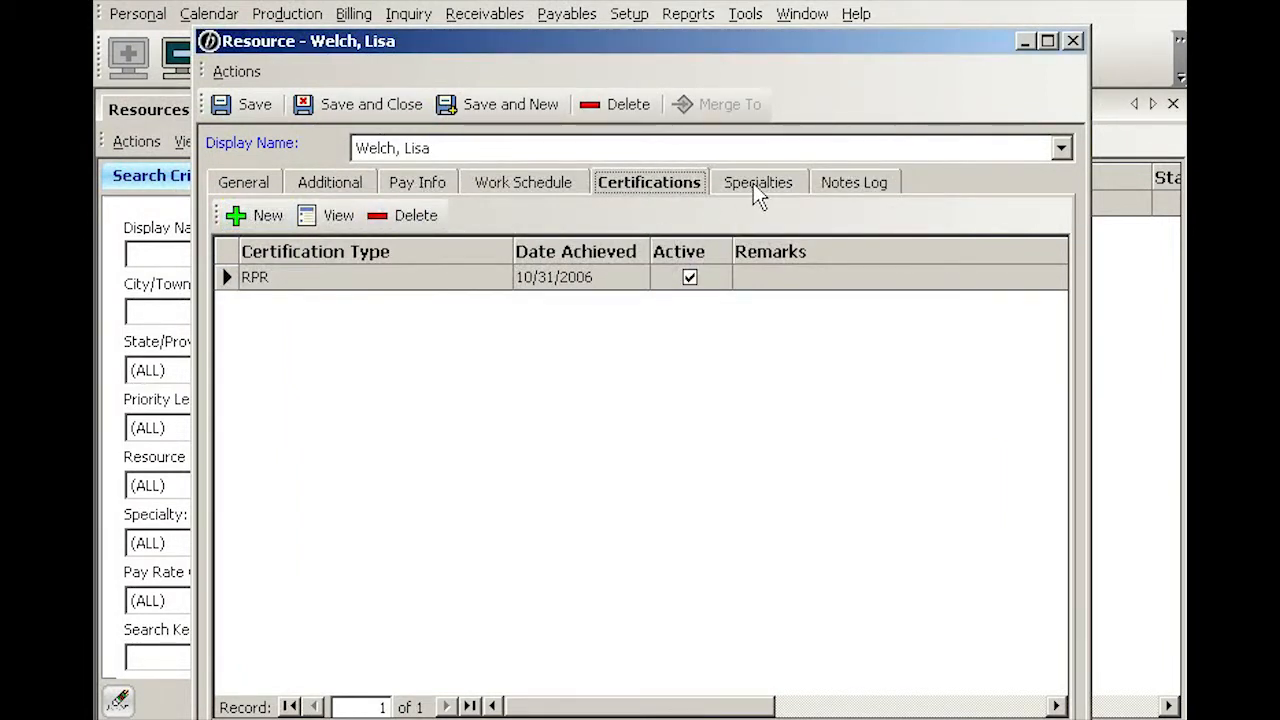
left_click(757, 186)
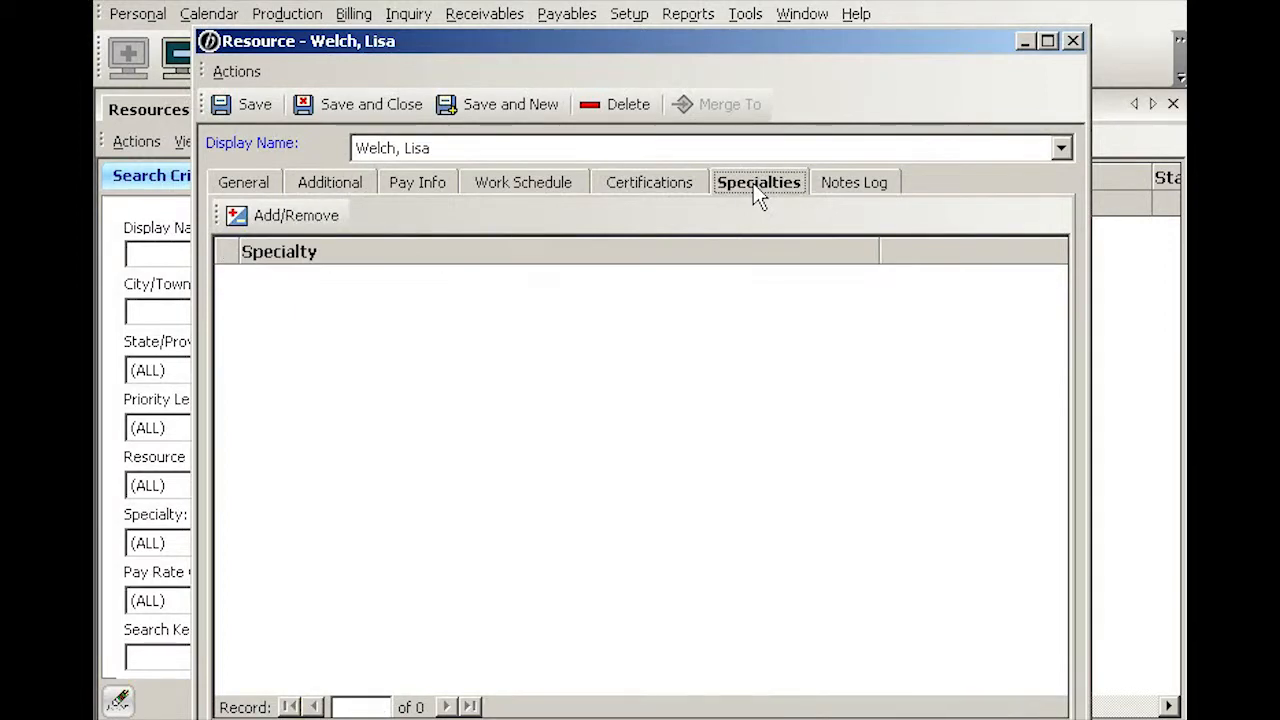
Step: Assign the Medical, Passport, RealTime and Rough Draft specialties, then save and close the record
left_click(307, 215)
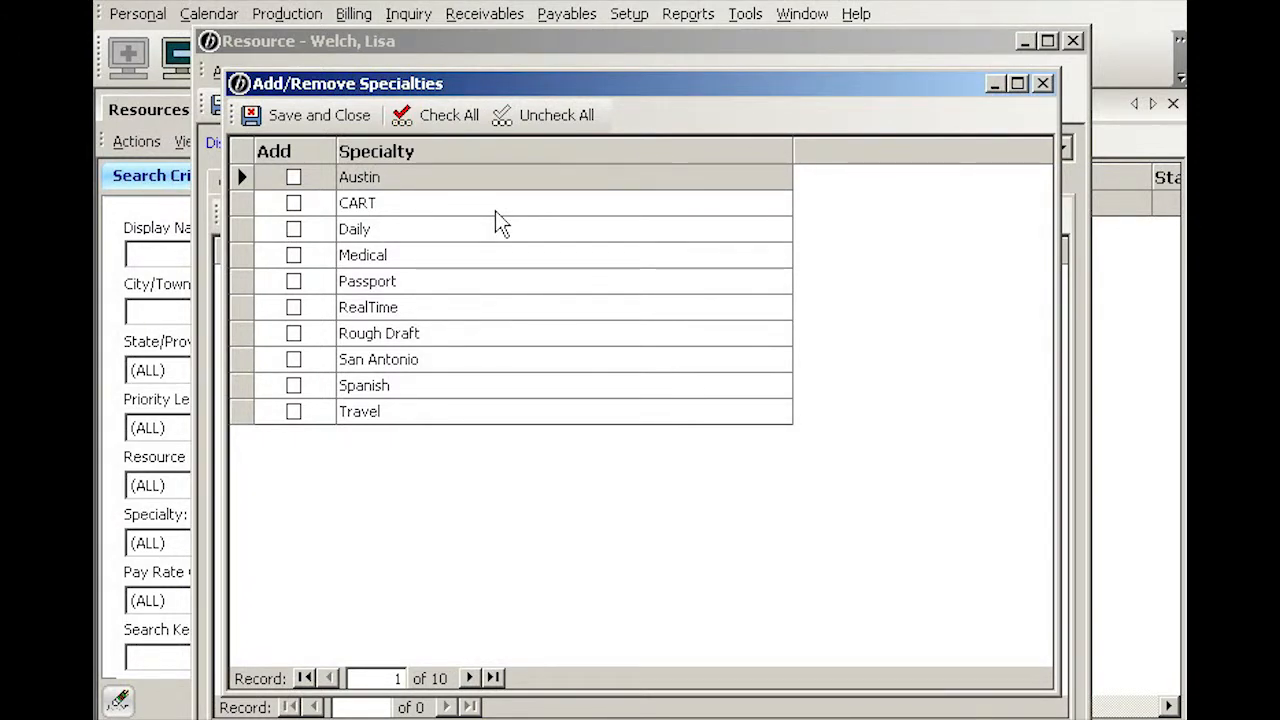
left_click(294, 308)
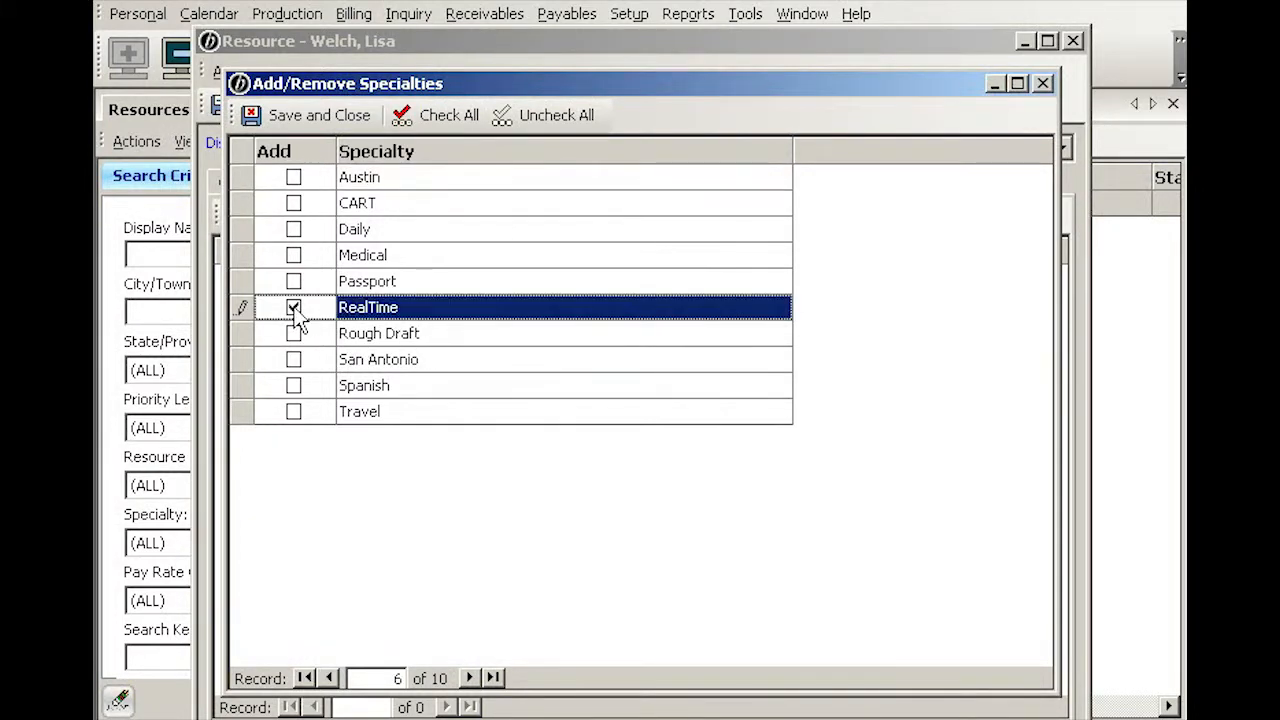
left_click(294, 334)
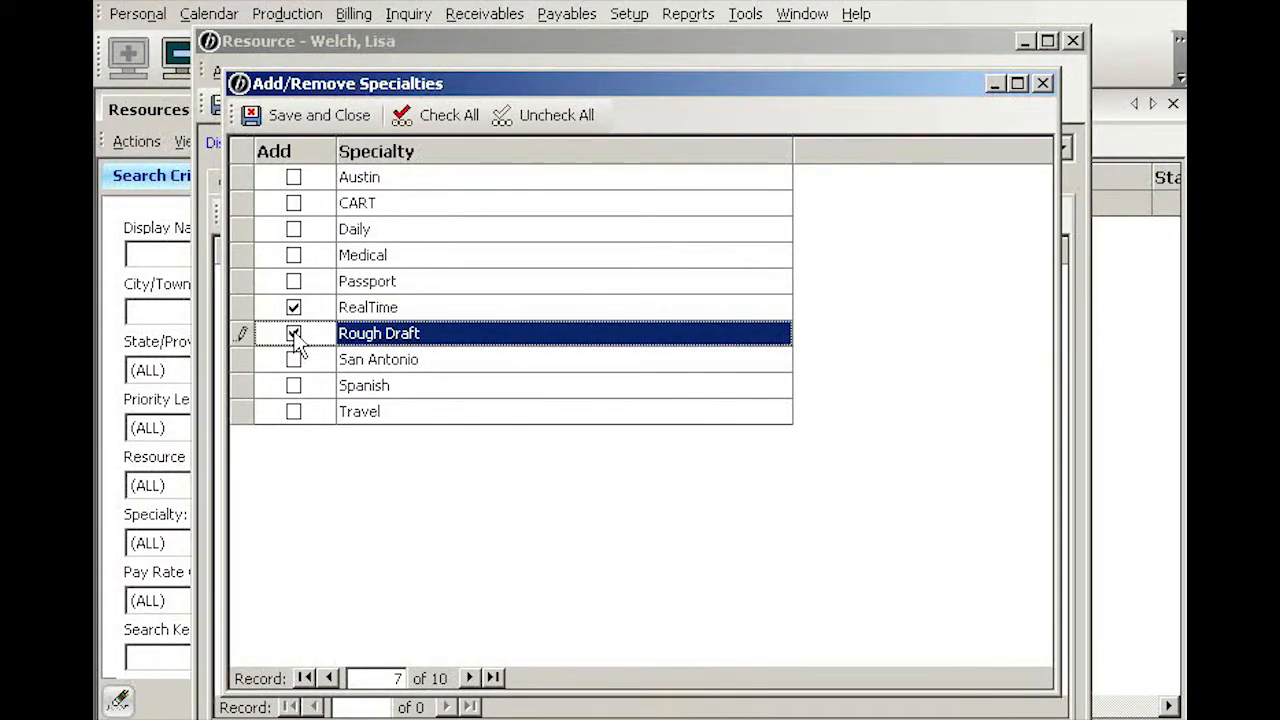
left_click(294, 256)
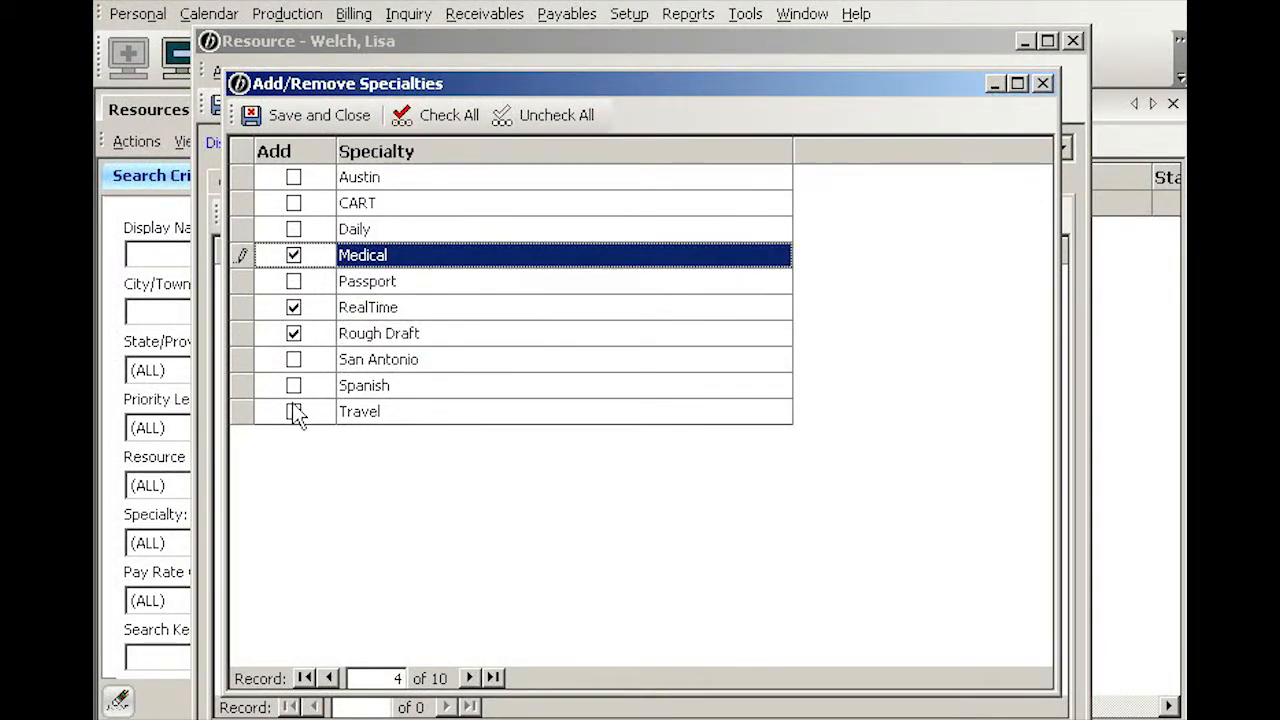
left_click(293, 281)
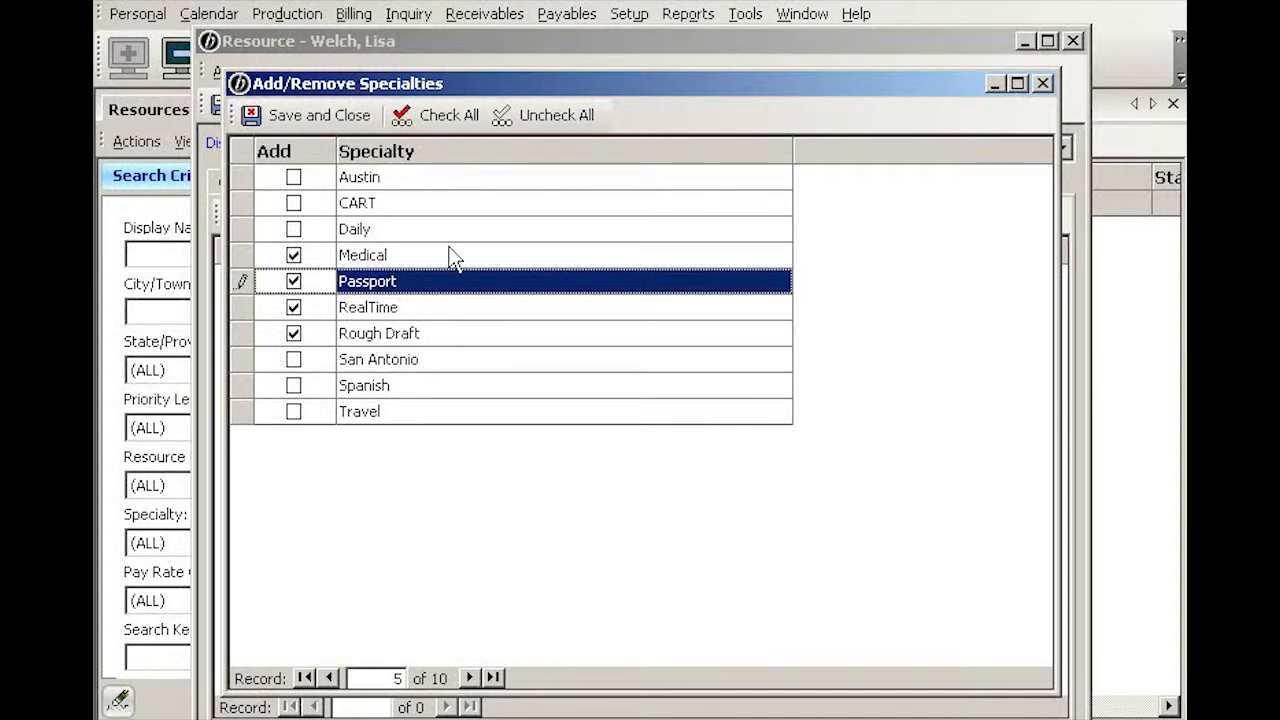
left_click(347, 115)
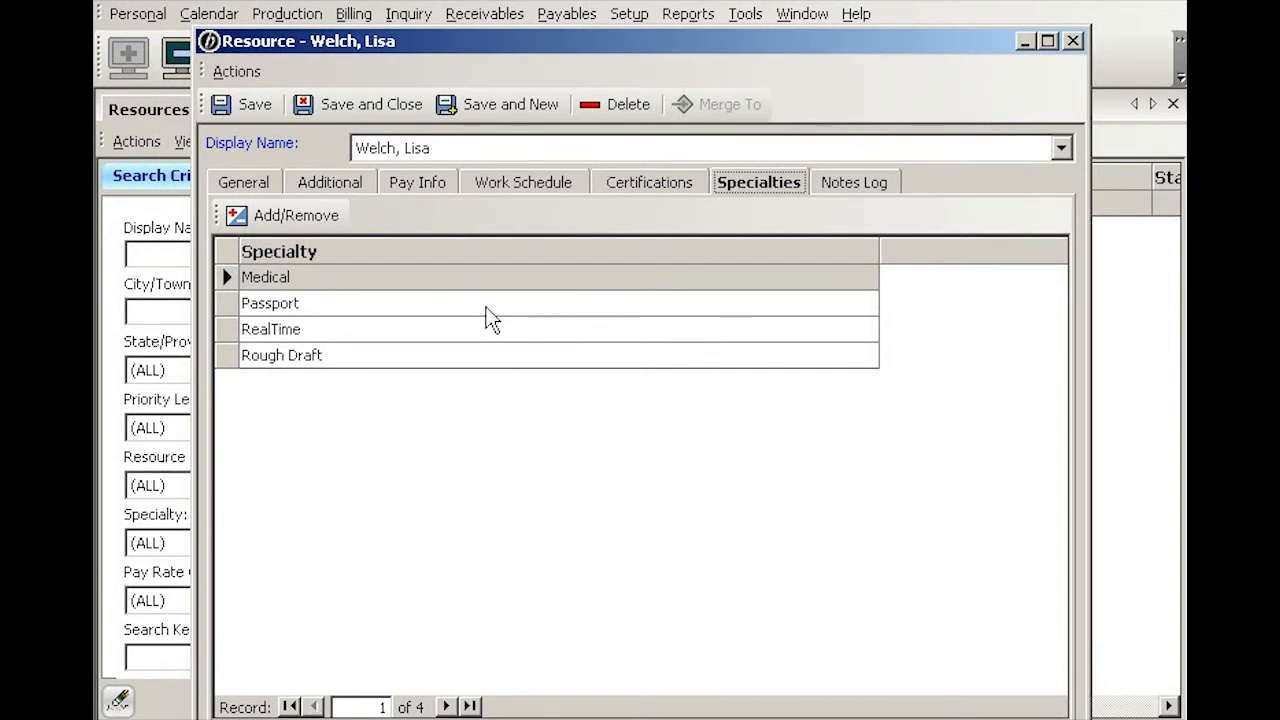
left_click(375, 104)
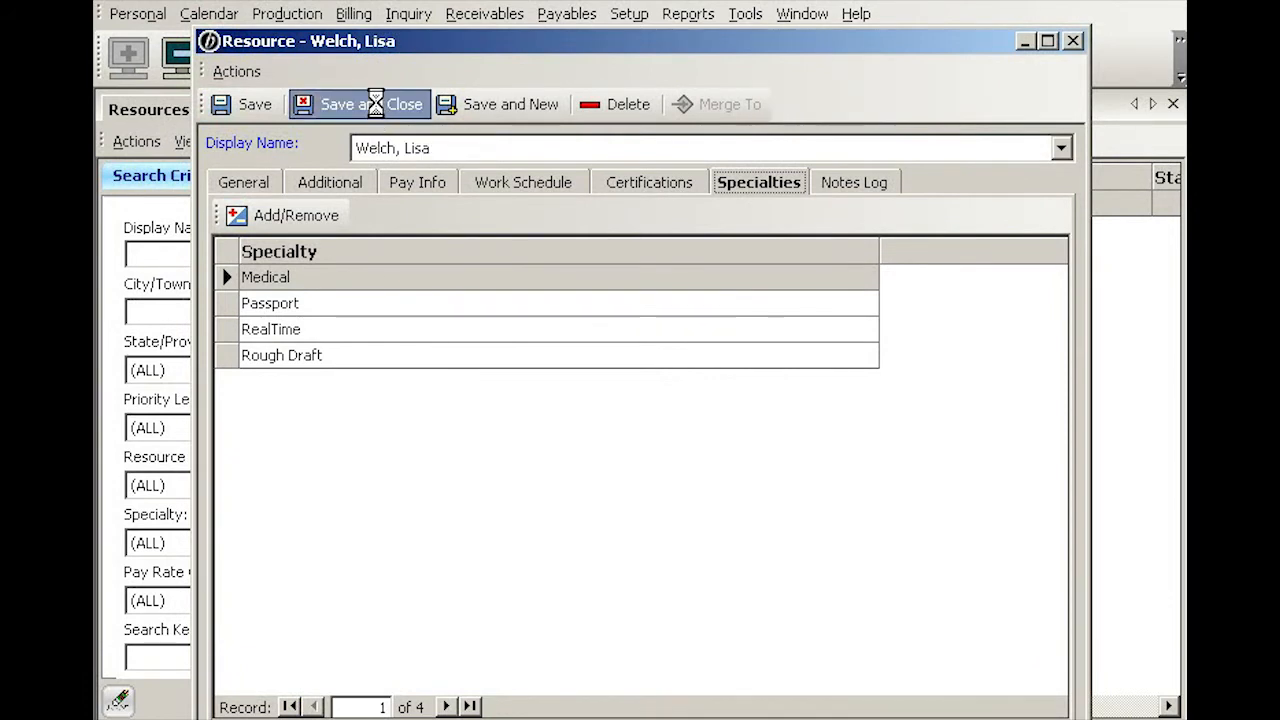